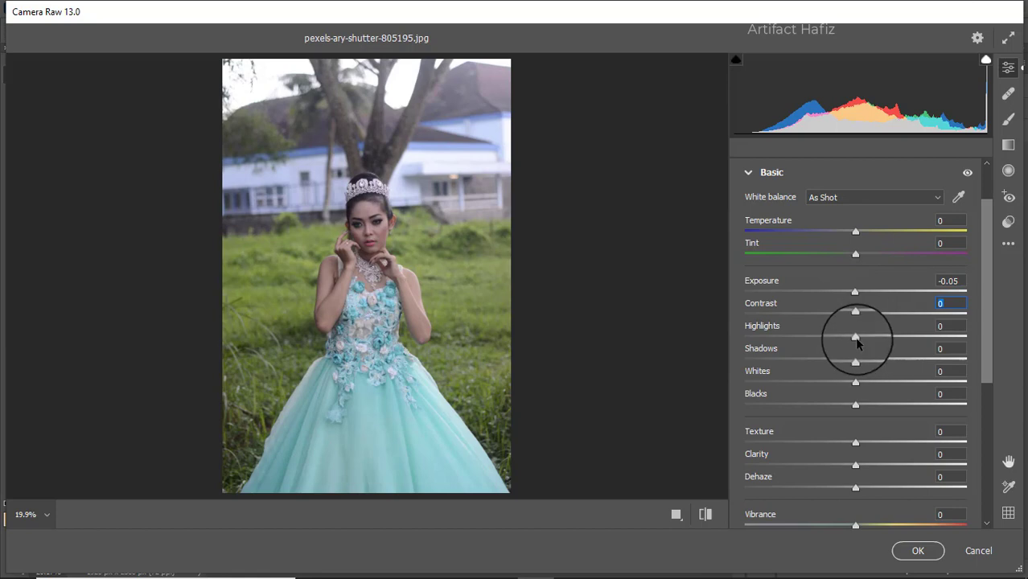
# Set the photo's Highlights to -82, Whites to +69, Shadows to +49, Blacks to -18 and Contrast to -7
pyautogui.moveTo(855, 336); pyautogui.dragTo(773, 344)
pyautogui.moveTo(852, 350); pyautogui.dragTo(773, 349)
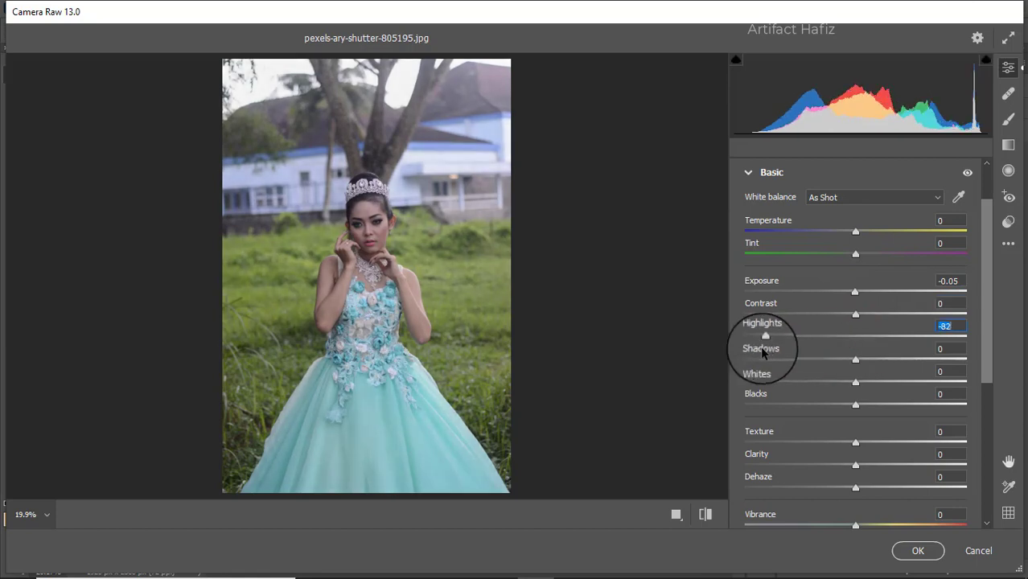
pyautogui.moveTo(856, 382); pyautogui.dragTo(935, 384)
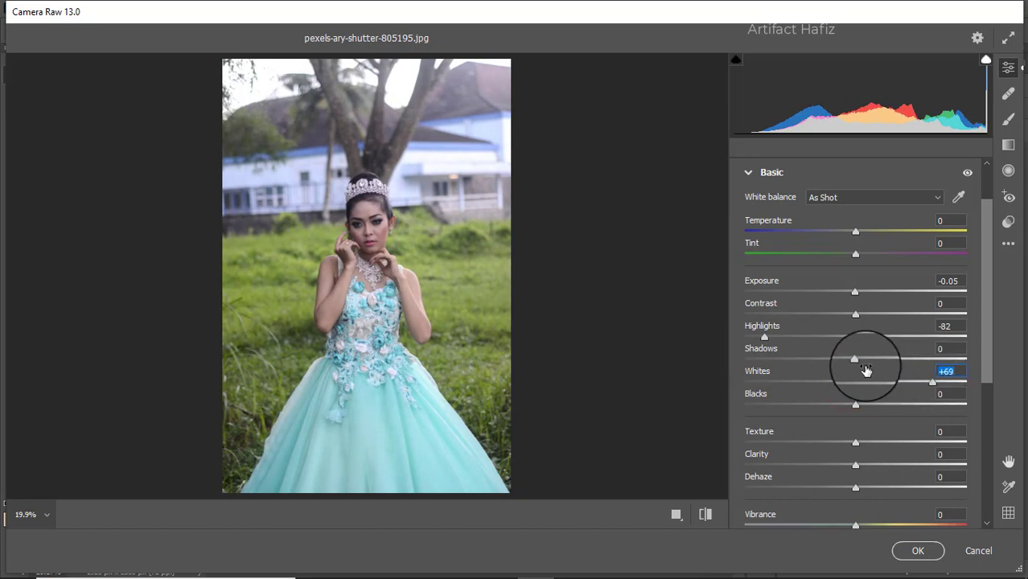
pyautogui.moveTo(855, 359); pyautogui.dragTo(910, 362)
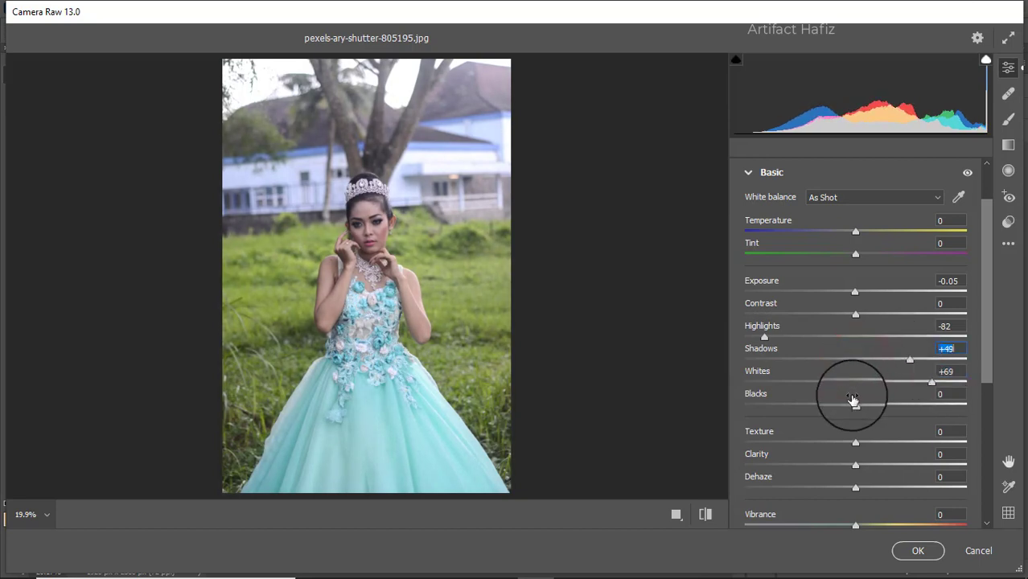
pyautogui.moveTo(854, 404); pyautogui.dragTo(834, 408)
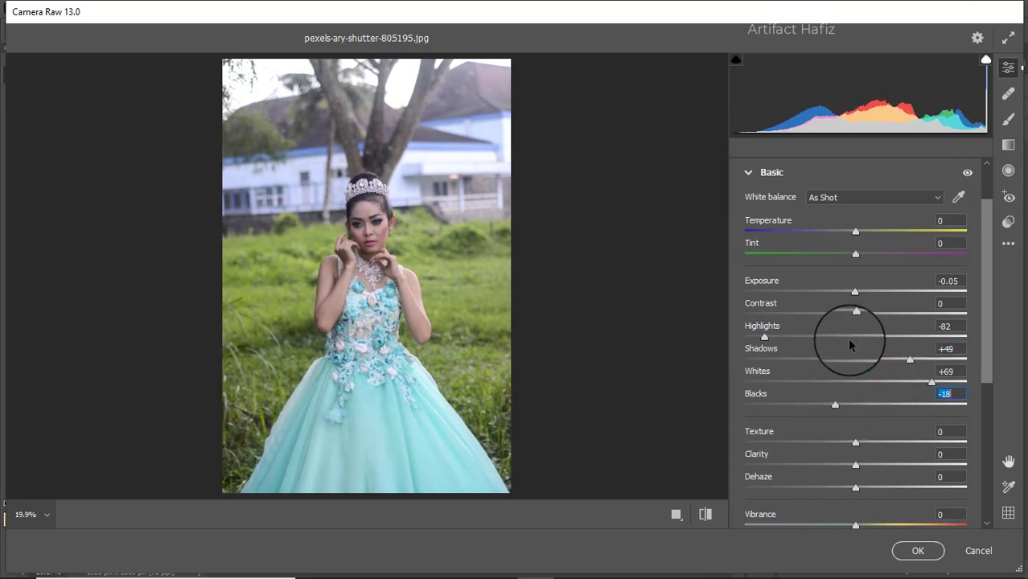
pyautogui.moveTo(857, 316)
pyautogui.mouseDown()
pyautogui.moveTo(824, 320)
pyautogui.moveTo(872, 316)
pyautogui.moveTo(848, 327)
pyautogui.mouseUp()
# Set Texture to +1, Clarity to +4, Dehaze to +7, Vibrance to +37 and Saturation to -10
pyautogui.scroll(-3, 853, 339)
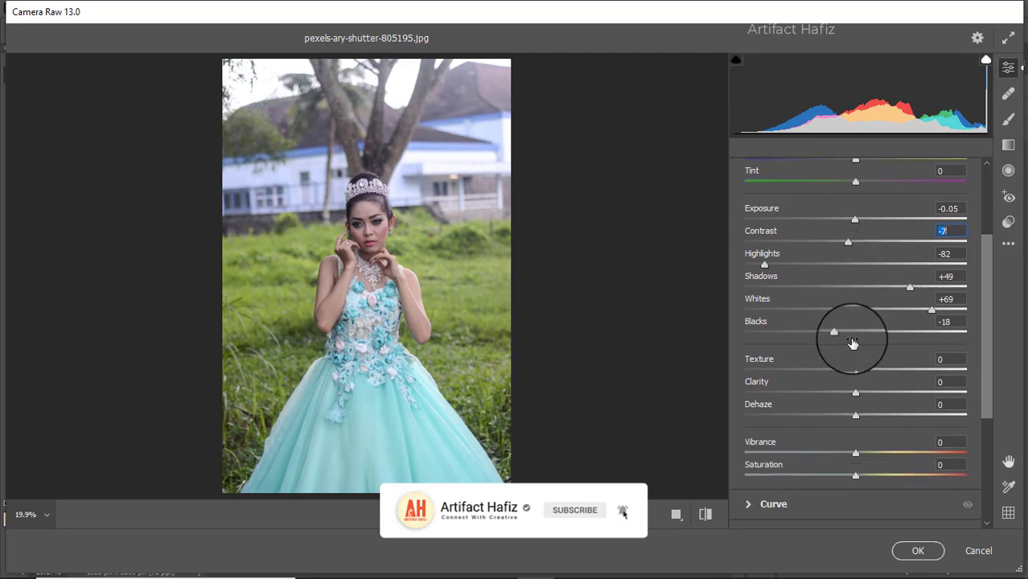
pyautogui.moveTo(855, 338); pyautogui.dragTo(860, 384)
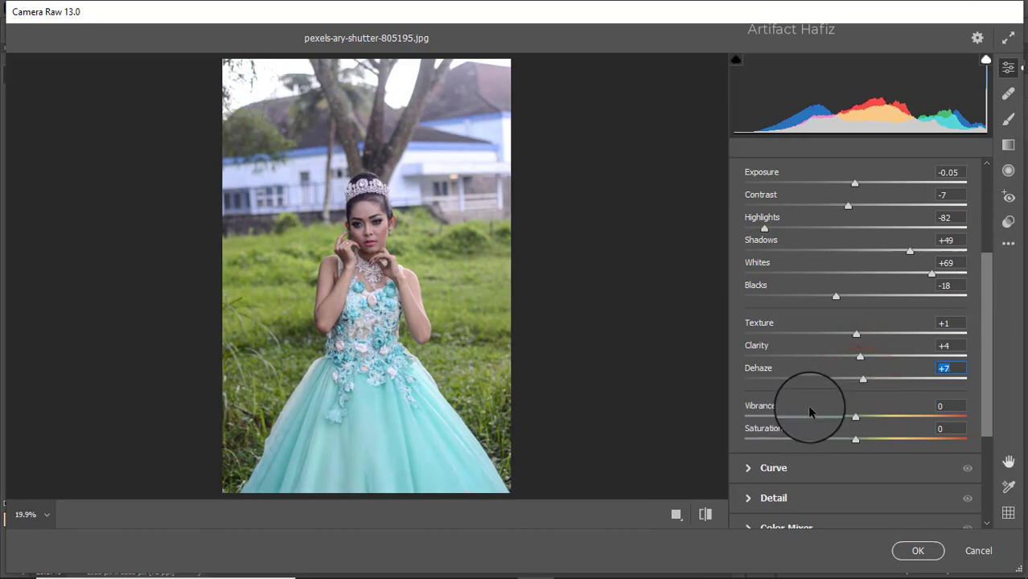
pyautogui.scroll(-1, 811, 389)
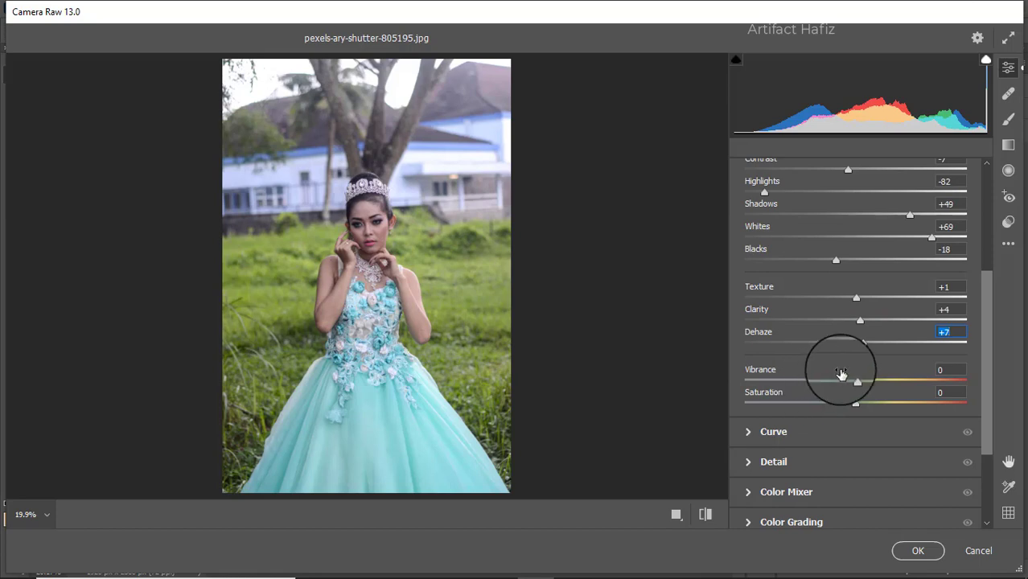
pyautogui.moveTo(857, 381); pyautogui.dragTo(845, 410)
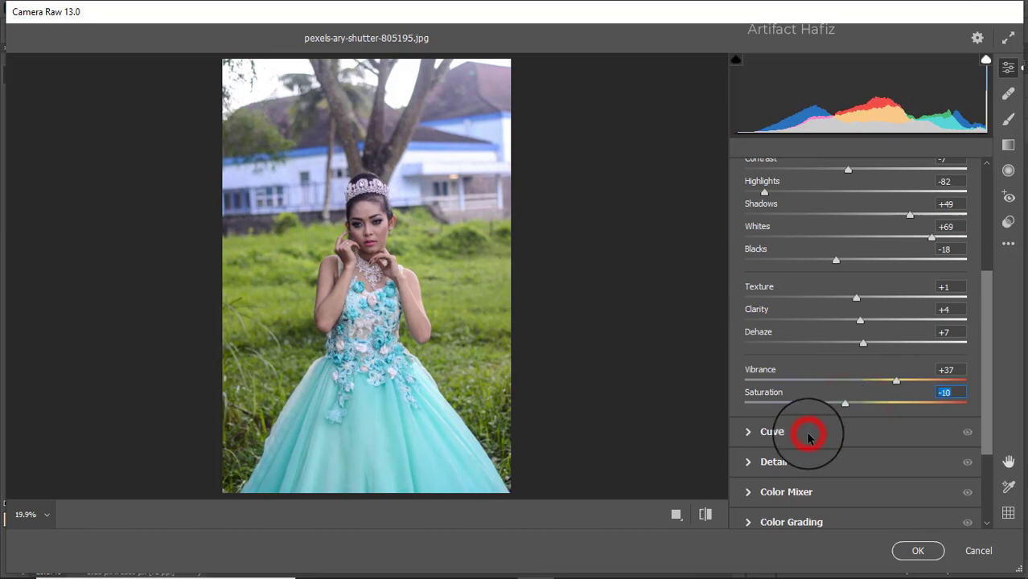
# Add two points to the main tone curve, at input 66, output 62 and at input 188, output 202
pyautogui.click(809, 435)
pyautogui.click(818, 383)
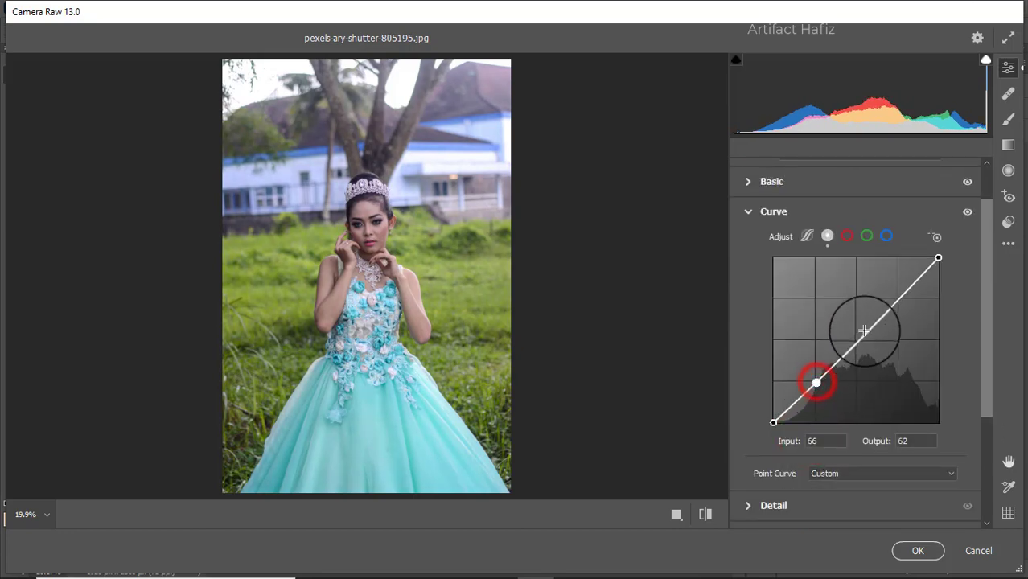
pyautogui.moveTo(895, 301); pyautogui.dragTo(895, 293)
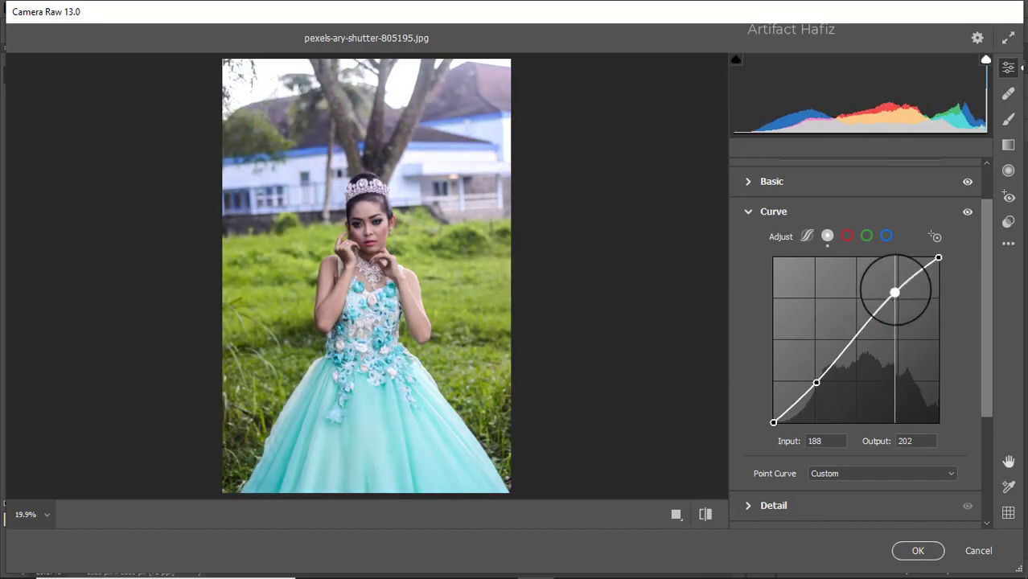
# Raise the blue curve's black point to output 11 and add a point at input 65, output 66
pyautogui.click(886, 237)
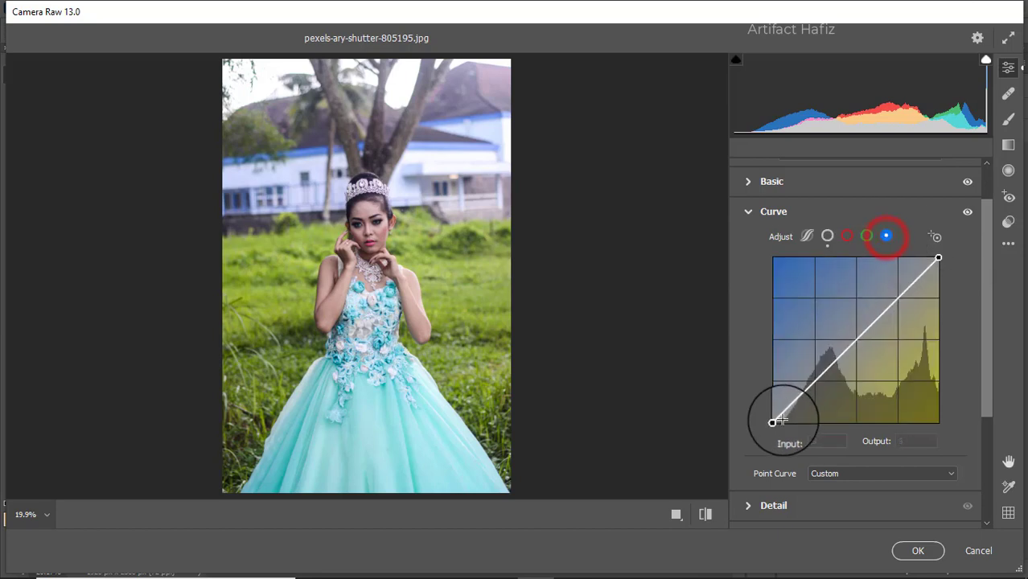
pyautogui.moveTo(773, 422); pyautogui.dragTo(773, 414)
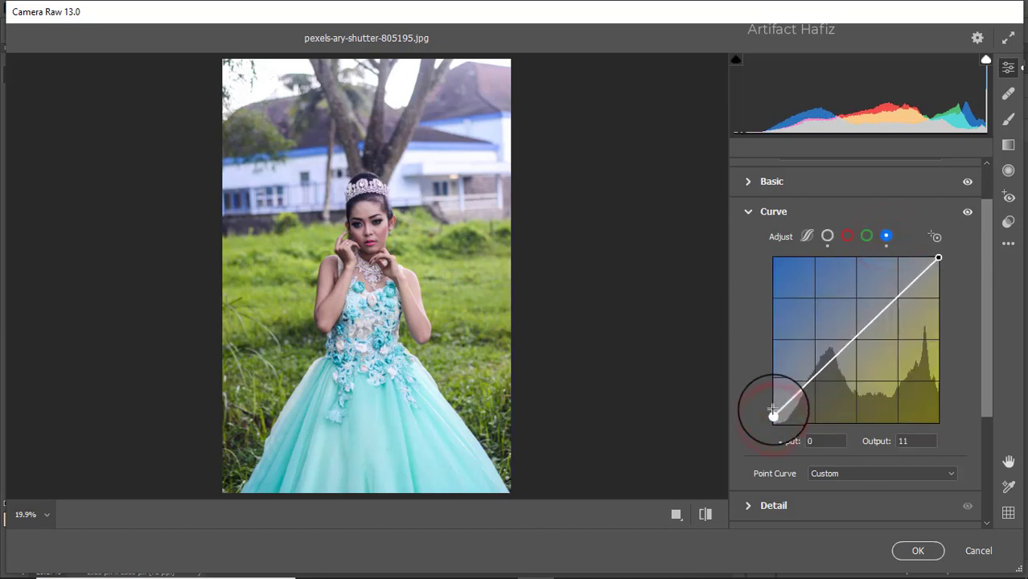
pyautogui.click(812, 378)
pyautogui.moveTo(813, 378)
pyautogui.mouseDown()
pyautogui.moveTo(805, 374)
pyautogui.moveTo(816, 380)
pyautogui.mouseUp()
# Set Sharpening to 10, Noise Reduction to 10 and Color Noise Reduction to 11
pyautogui.scroll(-4, 822, 377)
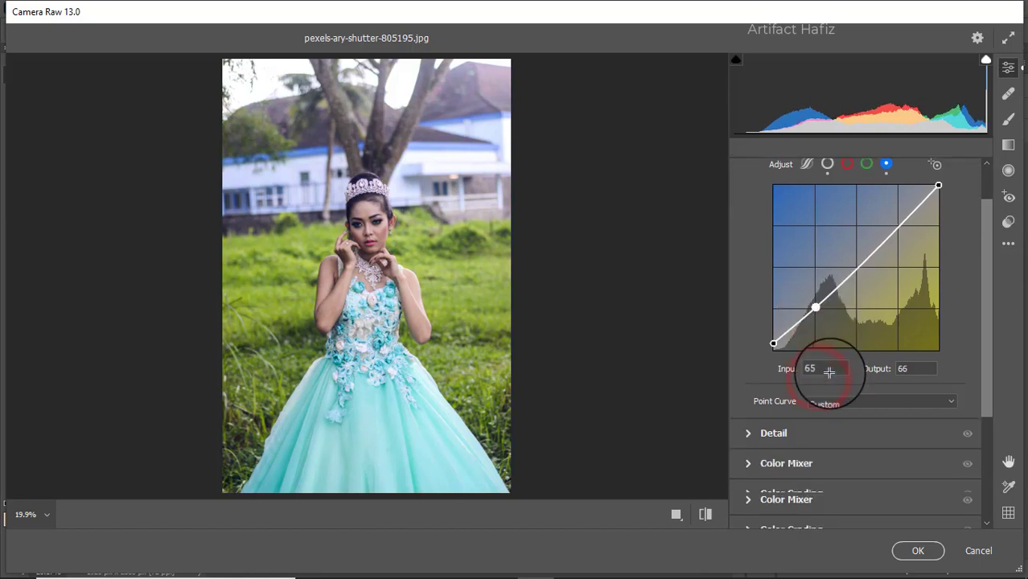
pyautogui.click(799, 366)
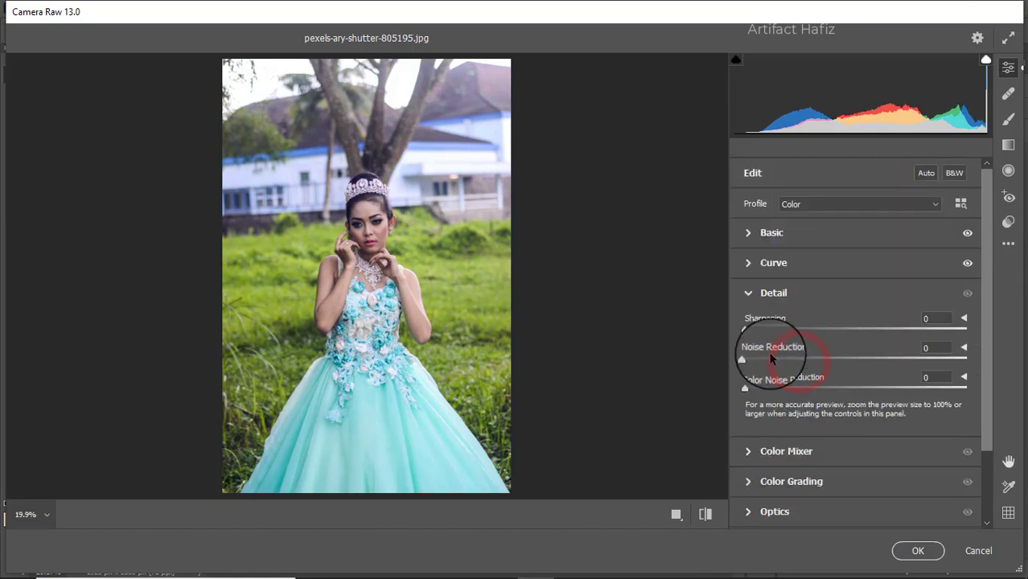
pyautogui.click(754, 330)
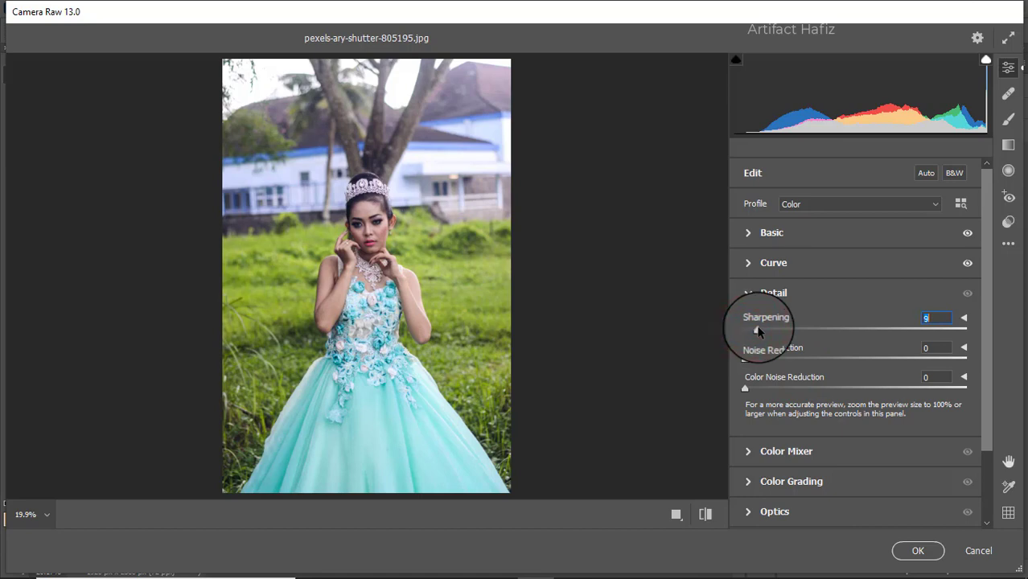
pyautogui.moveTo(740, 357); pyautogui.dragTo(770, 389)
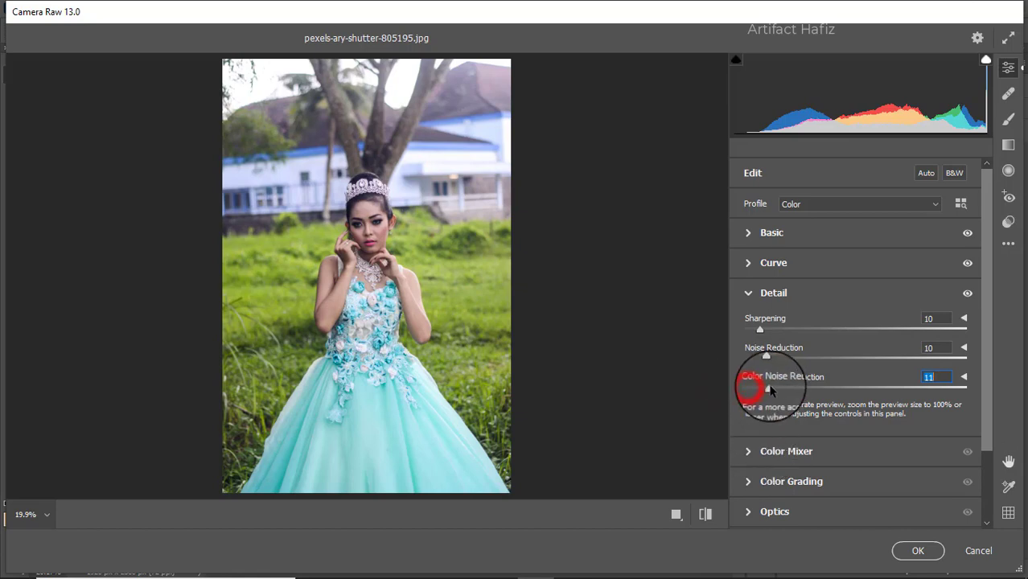
# Set the Color Mixer saturation to Reds +5, Oranges +73, Yellows +4, Greens -100, Aquas +8 and Blues +5
pyautogui.click(771, 452)
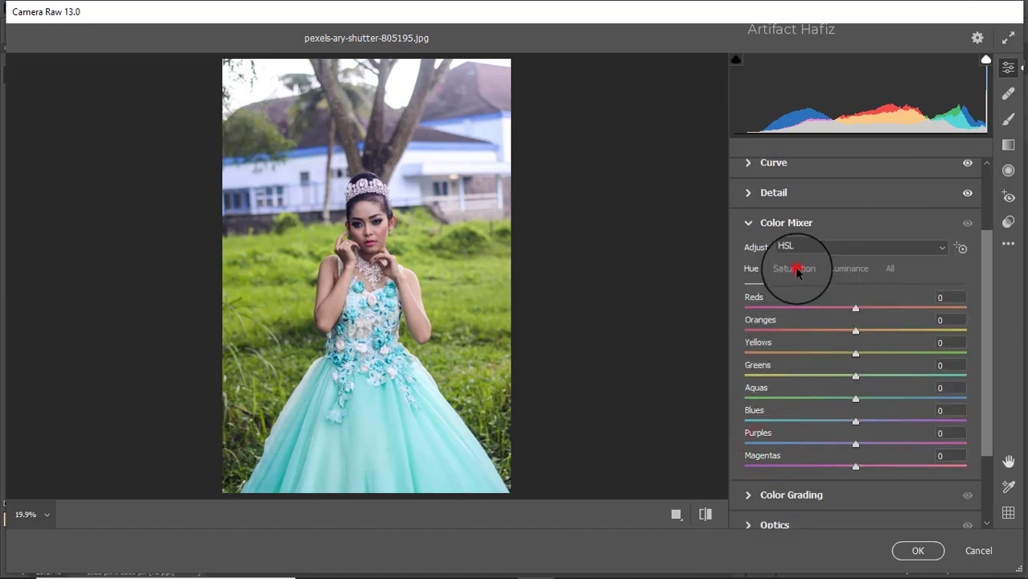
pyautogui.click(796, 270)
pyautogui.moveTo(856, 307); pyautogui.dragTo(927, 308)
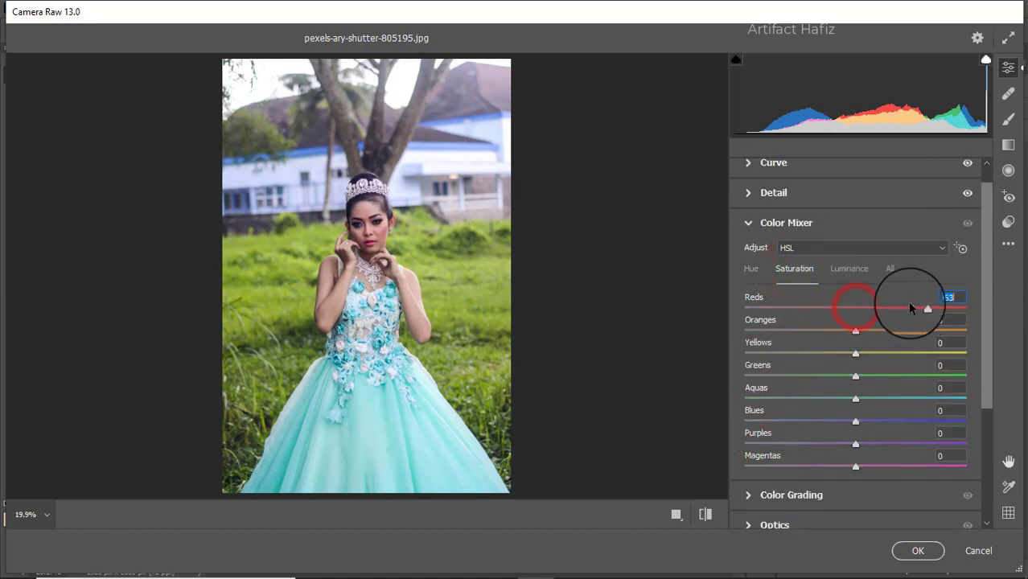
pyautogui.moveTo(856, 332); pyautogui.dragTo(934, 330)
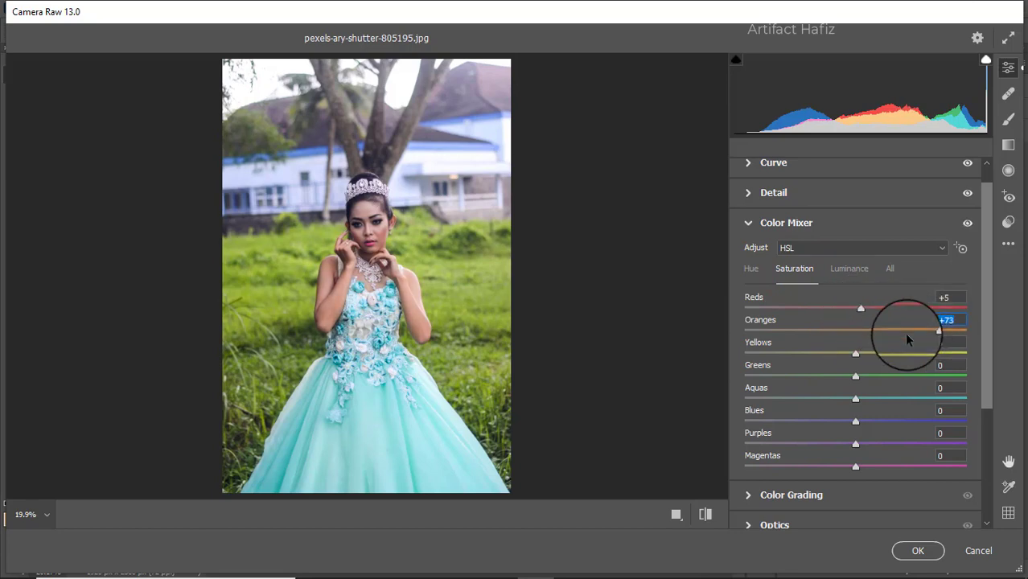
pyautogui.moveTo(856, 353); pyautogui.dragTo(797, 356)
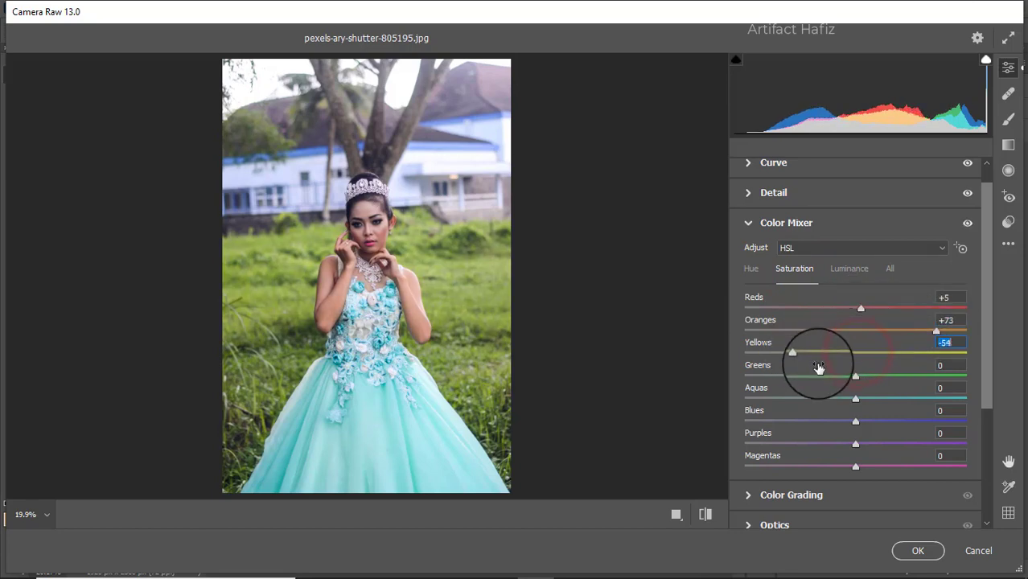
pyautogui.moveTo(856, 376)
pyautogui.mouseDown()
pyautogui.moveTo(741, 367)
pyautogui.moveTo(903, 356)
pyautogui.moveTo(858, 354)
pyautogui.mouseUp()
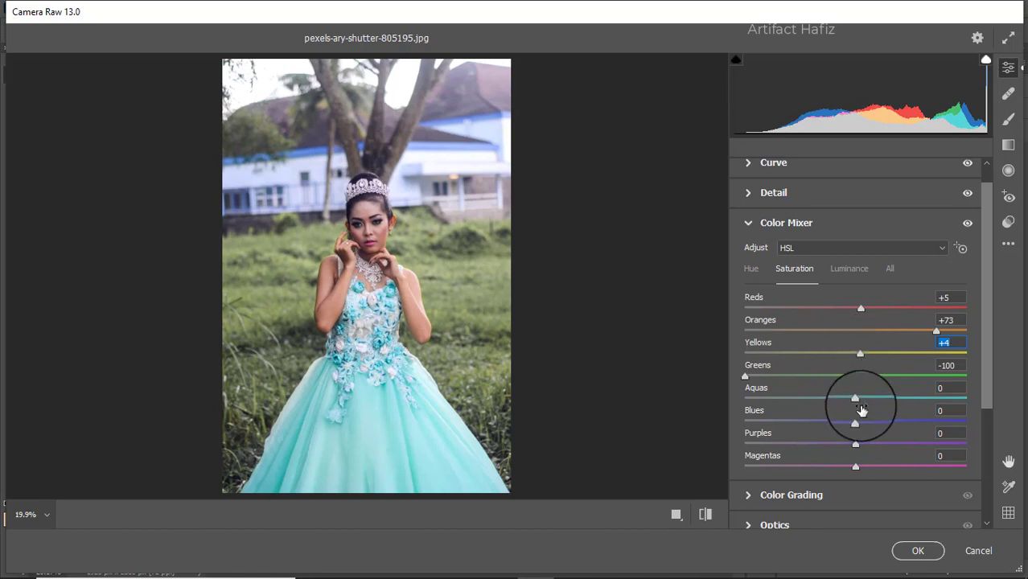
pyautogui.moveTo(856, 398); pyautogui.dragTo(860, 429)
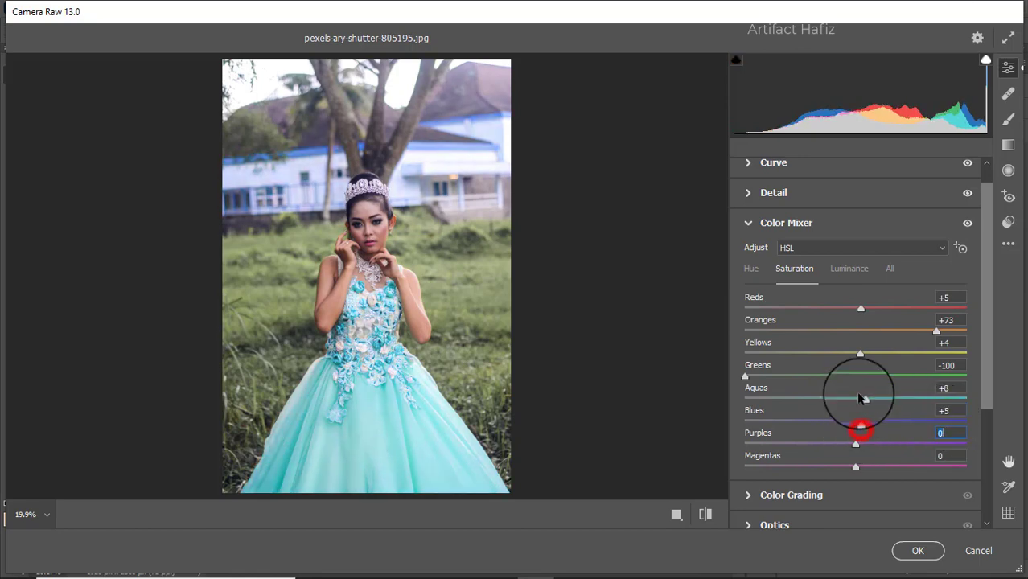
# Set the Color Mixer luminance to Oranges +42, Yellows -26, Greens -29, Aquas -33 and Blues -5
pyautogui.click(849, 269)
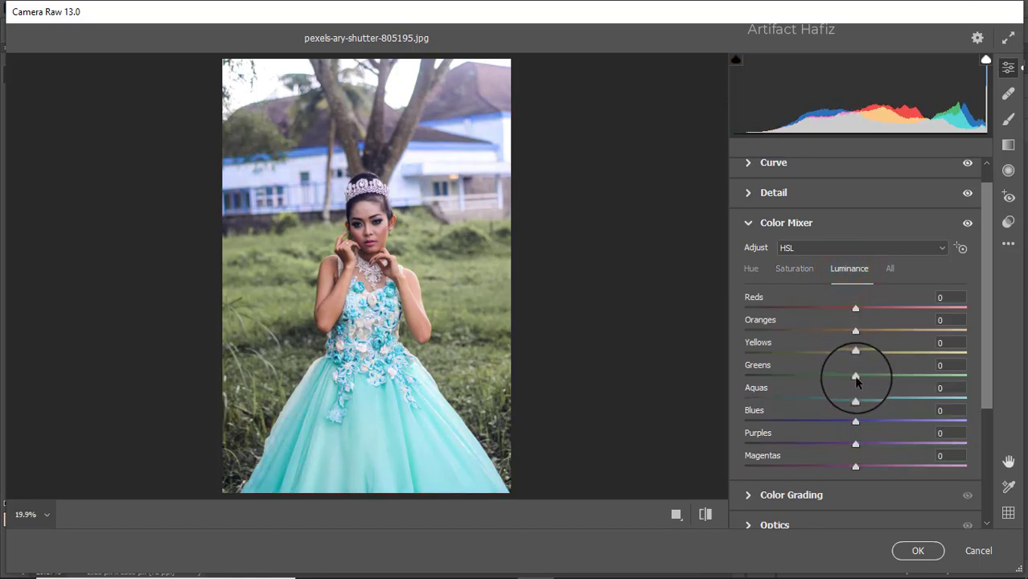
pyautogui.moveTo(855, 376); pyautogui.dragTo(901, 333)
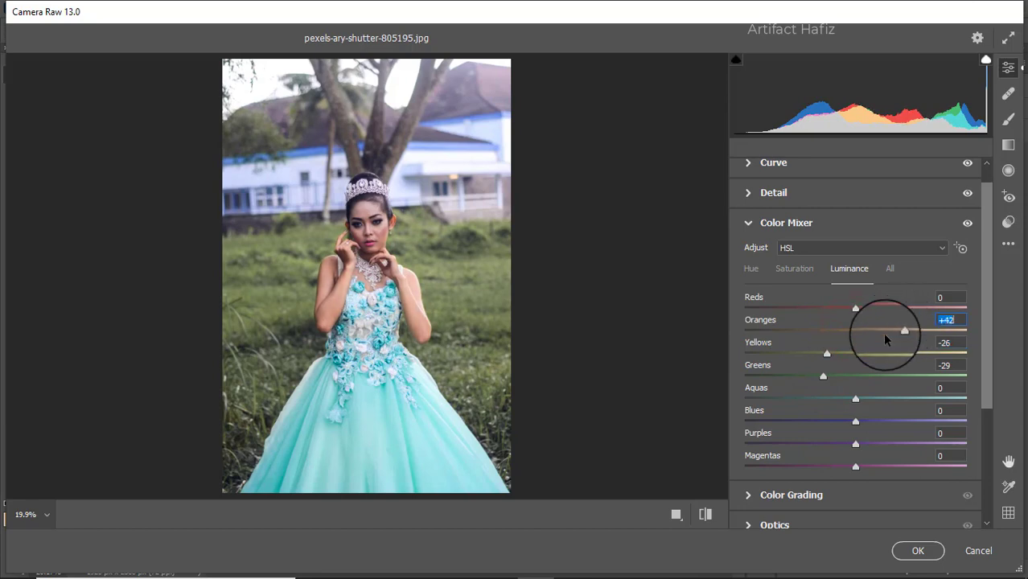
pyautogui.moveTo(856, 421); pyautogui.dragTo(818, 400)
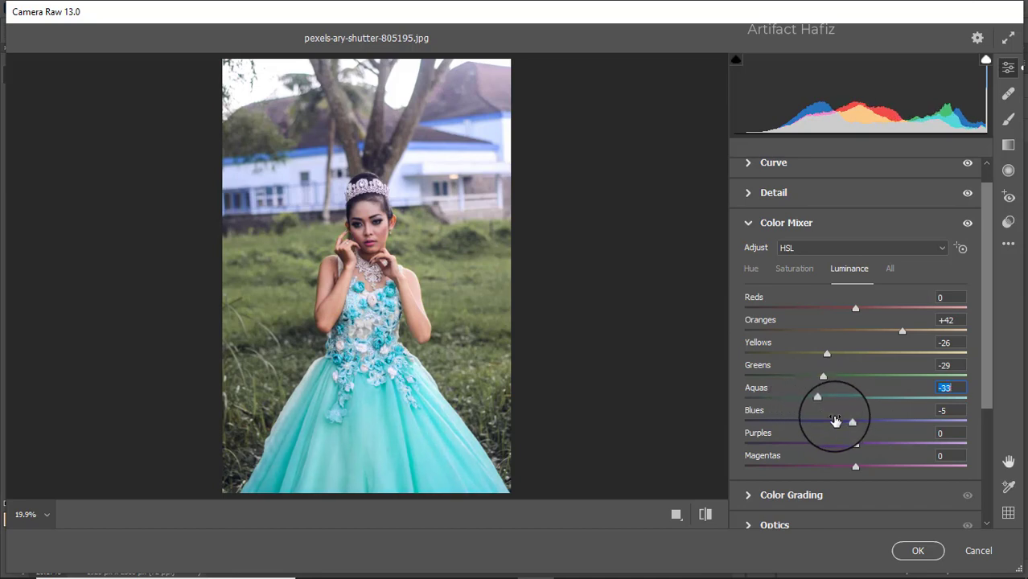
# Refine the Color Mixer with Blues saturation at -100, Aquas luminance at -50 and Aquas saturation at +56
pyautogui.click(791, 269)
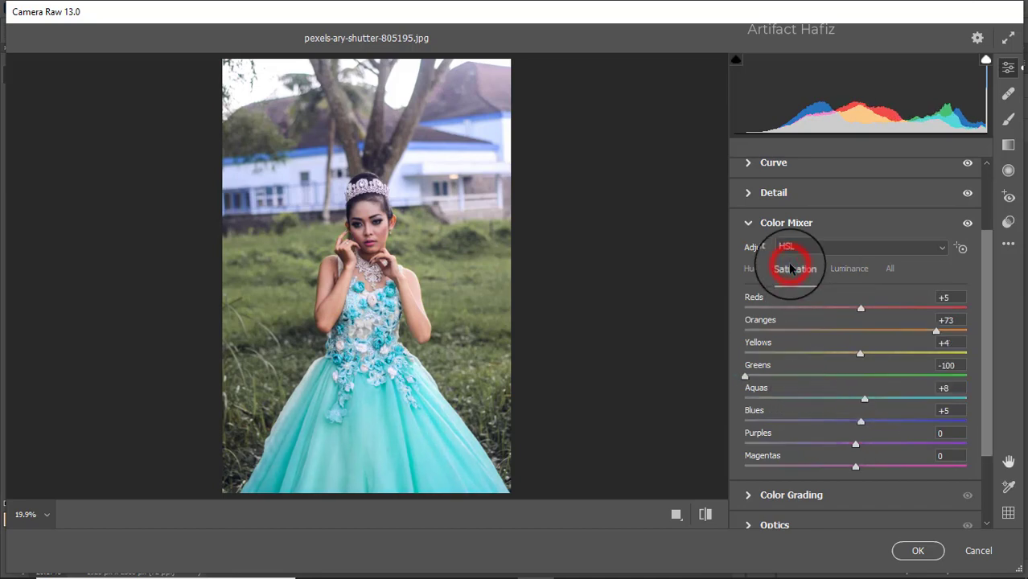
pyautogui.moveTo(861, 422); pyautogui.dragTo(726, 428)
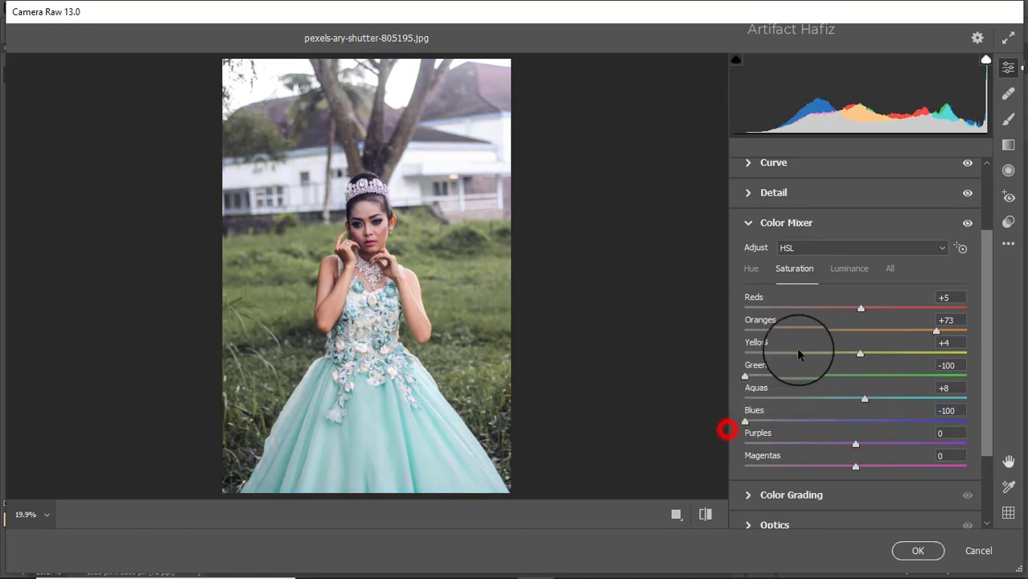
pyautogui.click(852, 272)
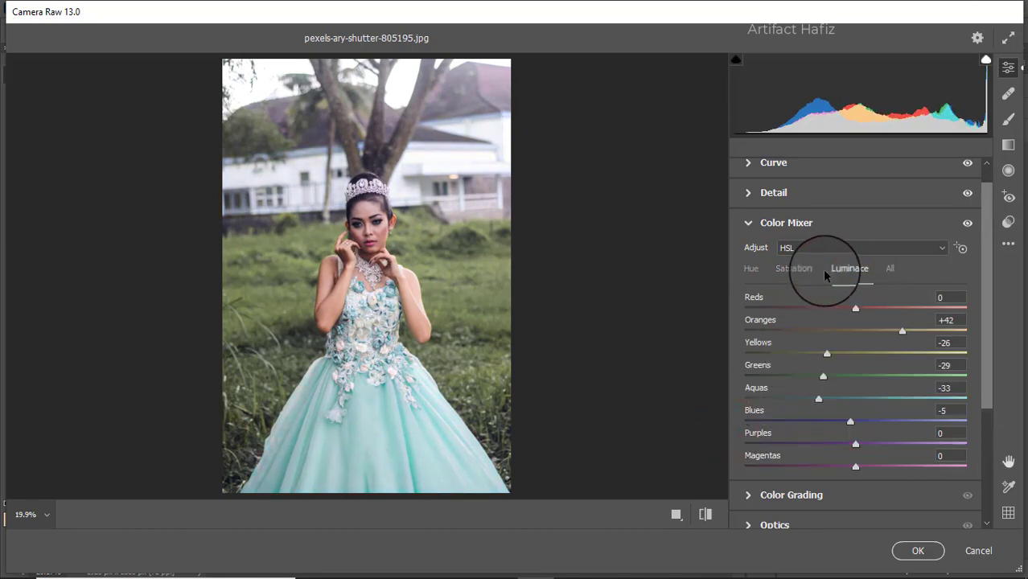
pyautogui.moveTo(815, 400); pyautogui.dragTo(805, 396)
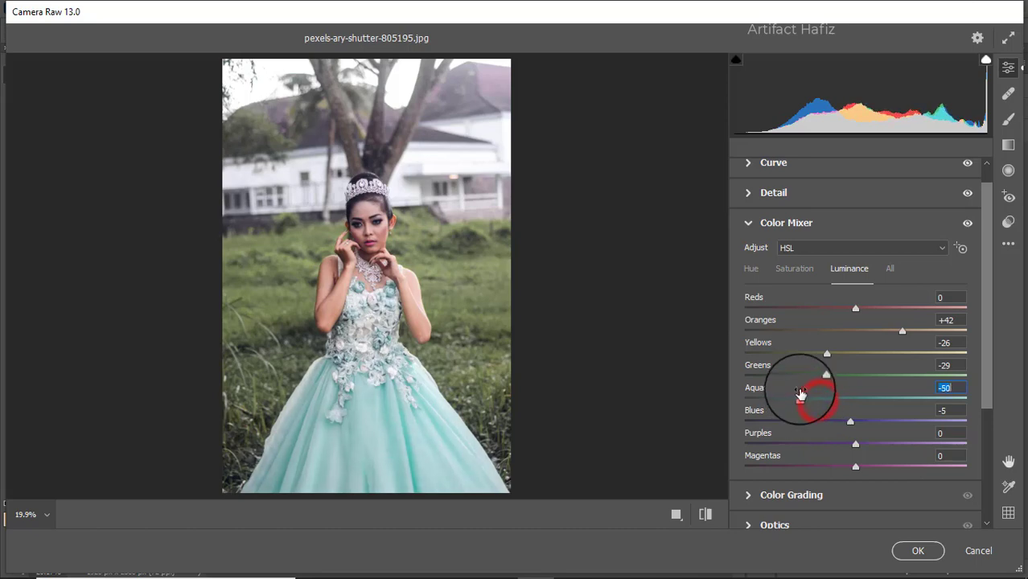
pyautogui.click(796, 268)
pyautogui.moveTo(867, 399); pyautogui.dragTo(918, 402)
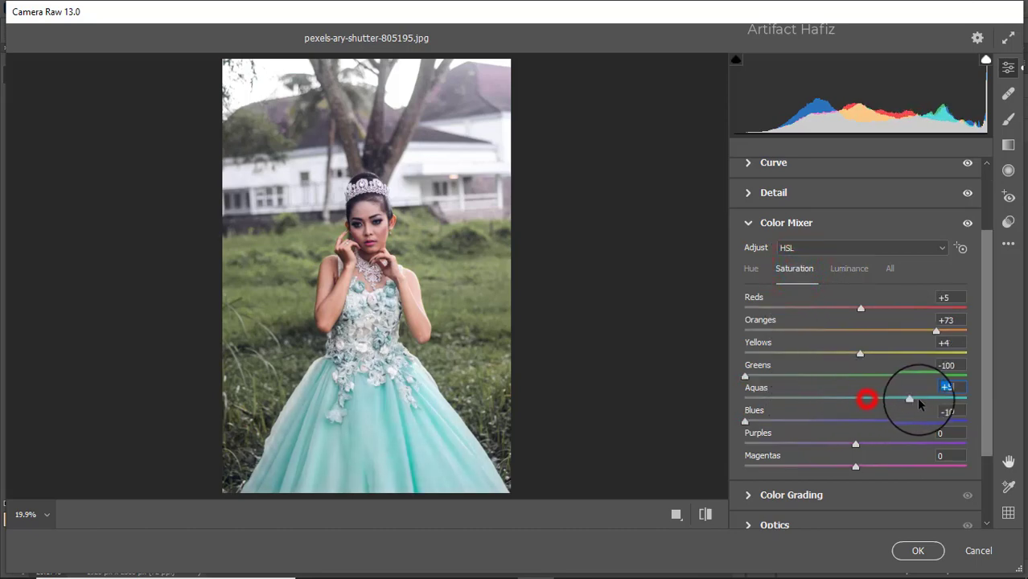
# Set the Color Mixer hue to Yellows +20, Greens +10, Aquas -12 and Blues -10
pyautogui.click(750, 270)
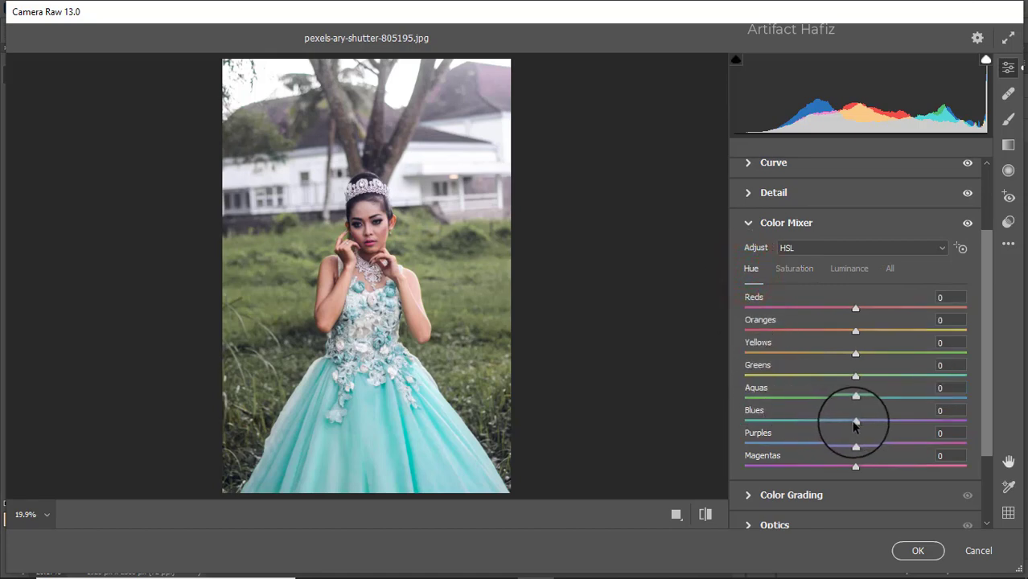
pyautogui.moveTo(856, 424); pyautogui.dragTo(793, 422)
pyautogui.moveTo(848, 395); pyautogui.dragTo(843, 420)
pyautogui.moveTo(856, 375); pyautogui.dragTo(877, 366)
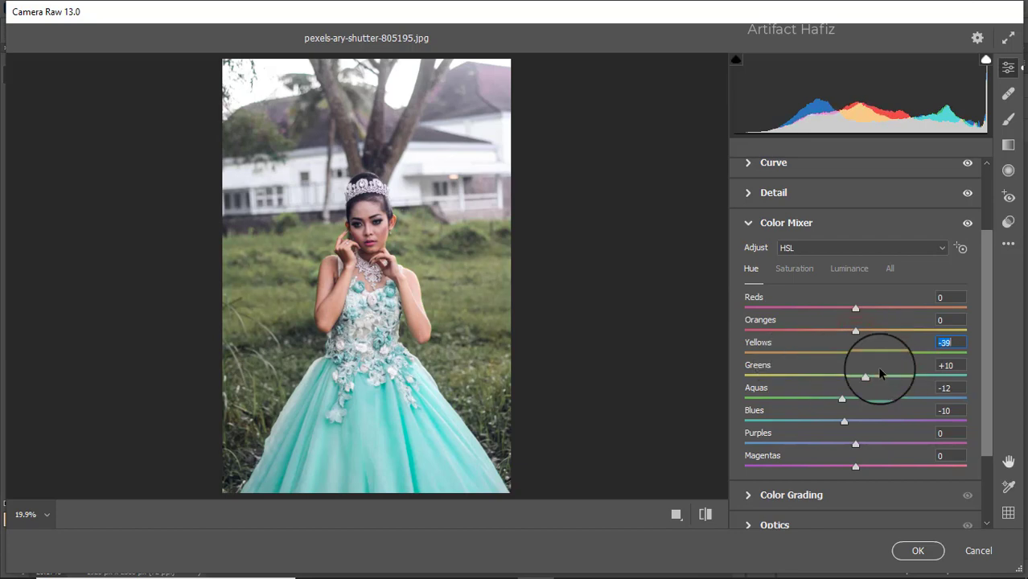
pyautogui.click(866, 373)
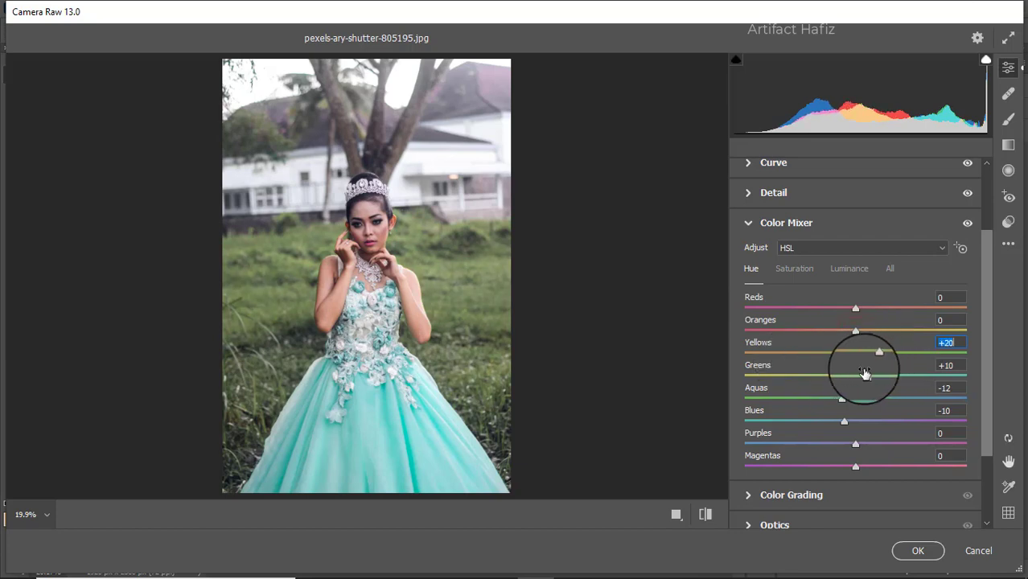
# Set the Color Mixer's Yellows saturation to -61 and return to the hue adjustments
pyautogui.click(793, 272)
pyautogui.moveTo(857, 353); pyautogui.dragTo(787, 360)
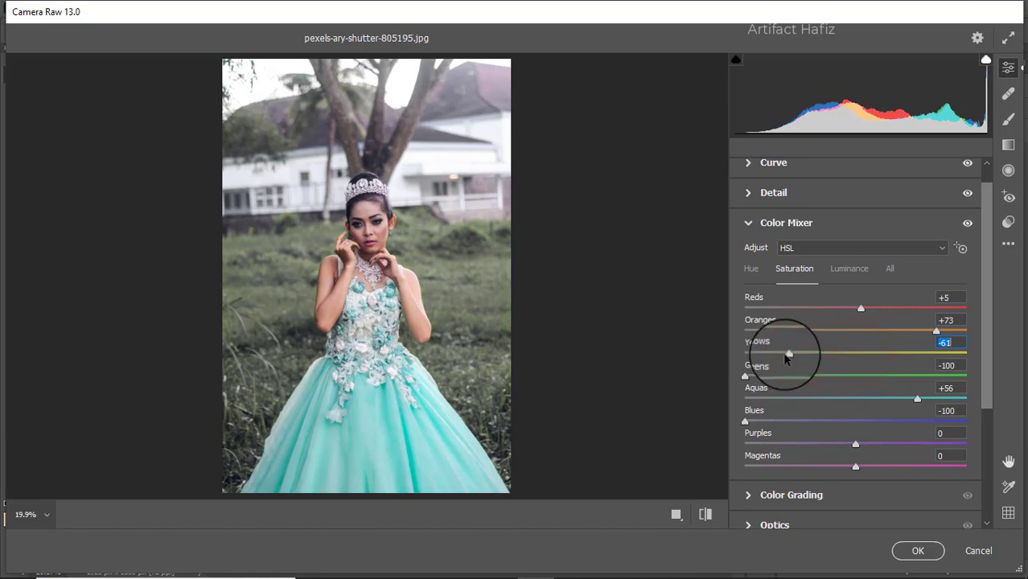
pyautogui.click(751, 269)
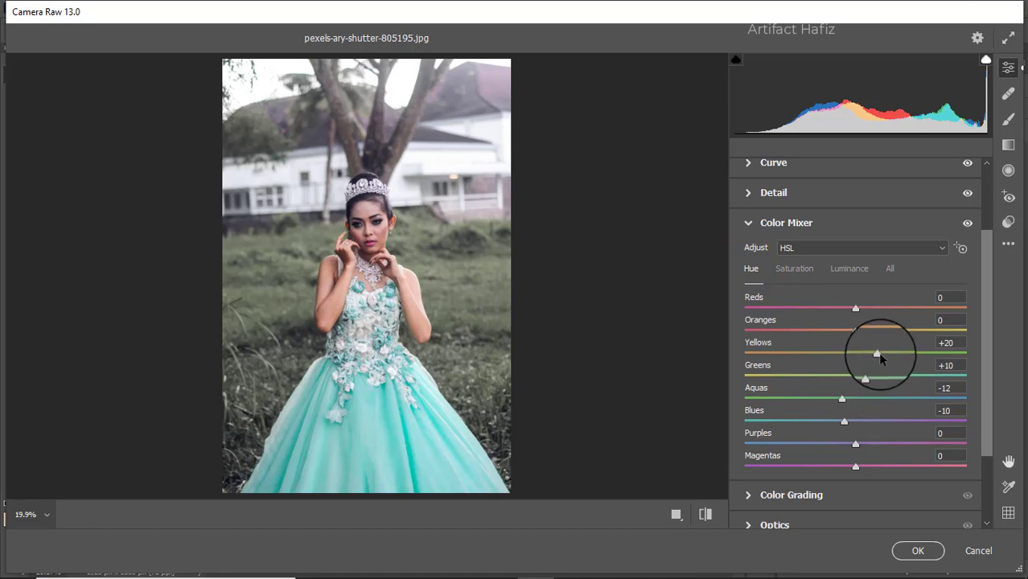
# Set the Color Mixer hue to Yellows -69 and Greens +85
pyautogui.moveTo(877, 351); pyautogui.dragTo(780, 358)
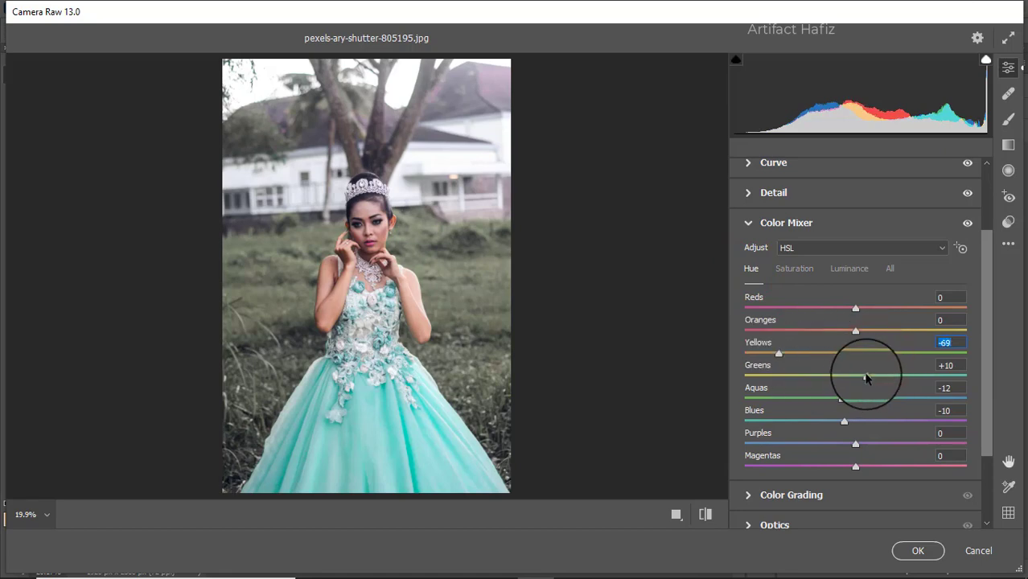
pyautogui.moveTo(867, 376); pyautogui.dragTo(941, 368)
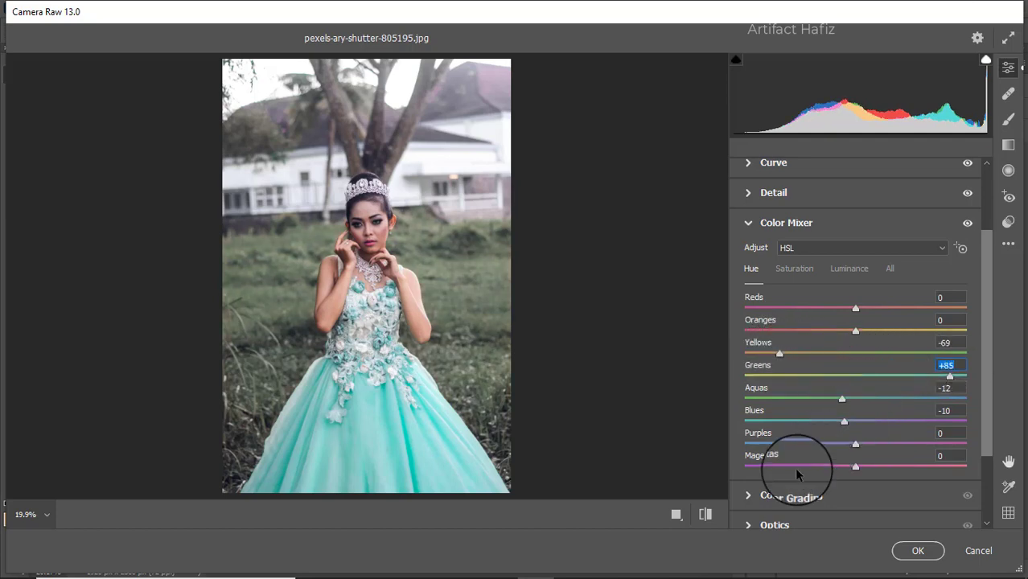
# Color grade the shadows toward teal, the highlights toward orange and the midtones toward yellow at hue 62
pyautogui.click(784, 499)
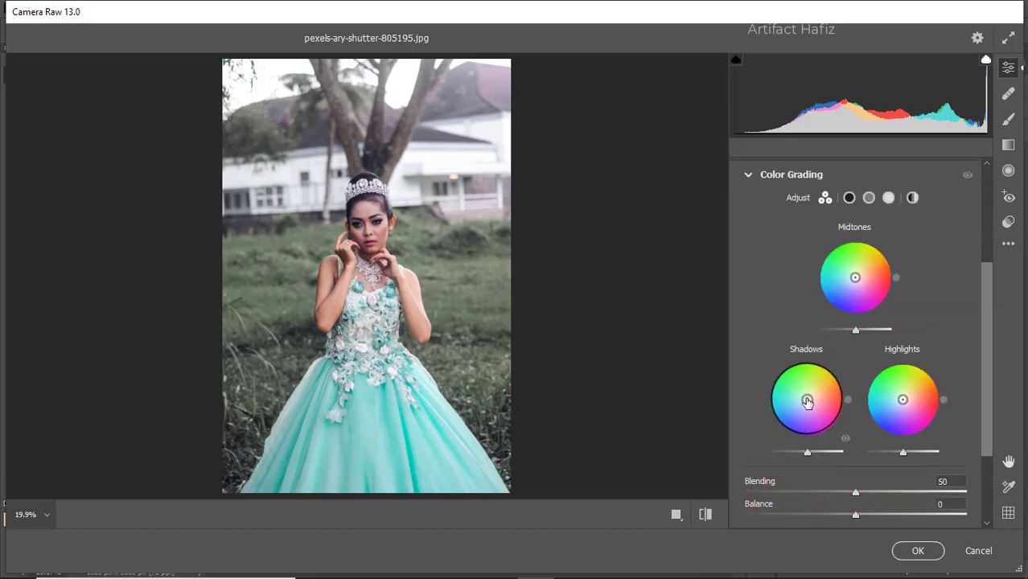
pyautogui.moveTo(806, 405); pyautogui.dragTo(803, 403)
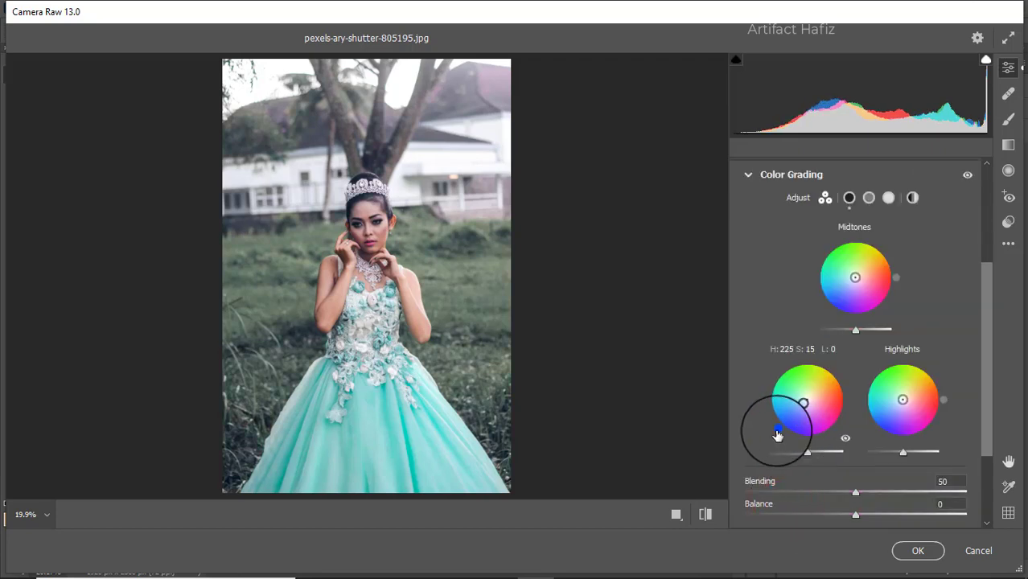
pyautogui.moveTo(778, 435); pyautogui.dragTo(731, 387)
pyautogui.moveTo(902, 401); pyautogui.dragTo(983, 368)
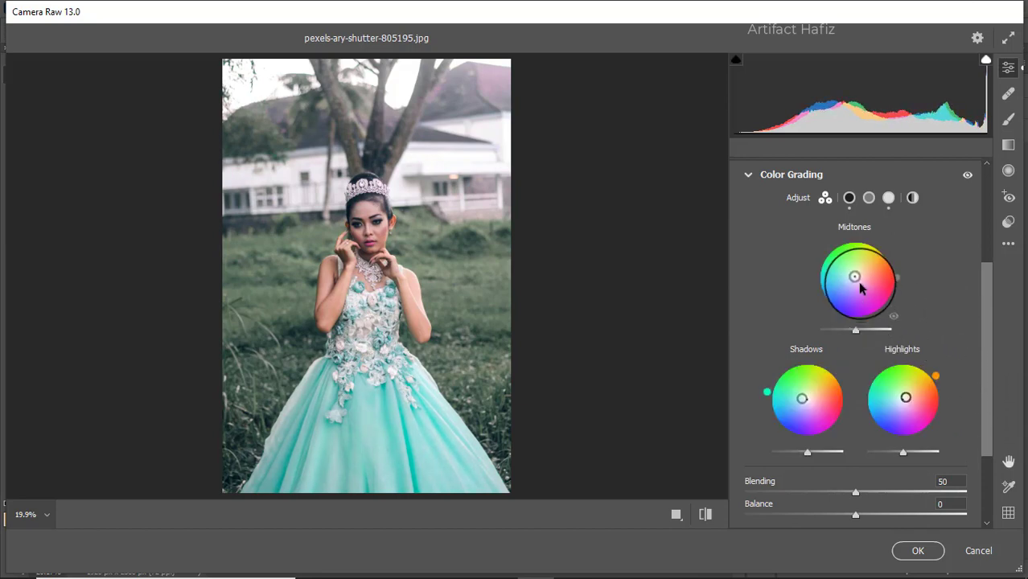
pyautogui.moveTo(856, 278); pyautogui.dragTo(892, 216)
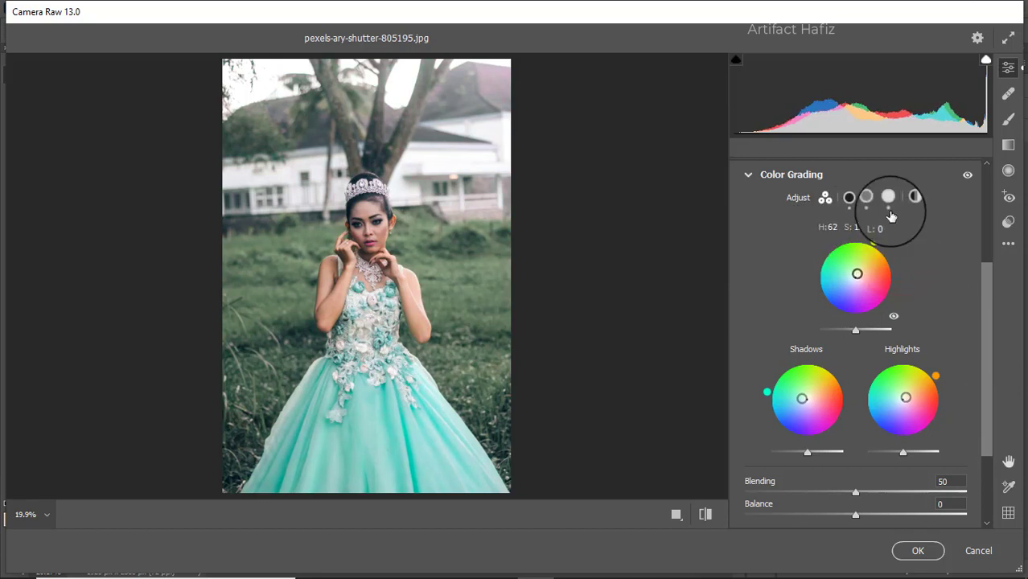
# Darken the photo's edges with a vignetting amount of -20 in the Effects settings
pyautogui.scroll(-3, 860, 302)
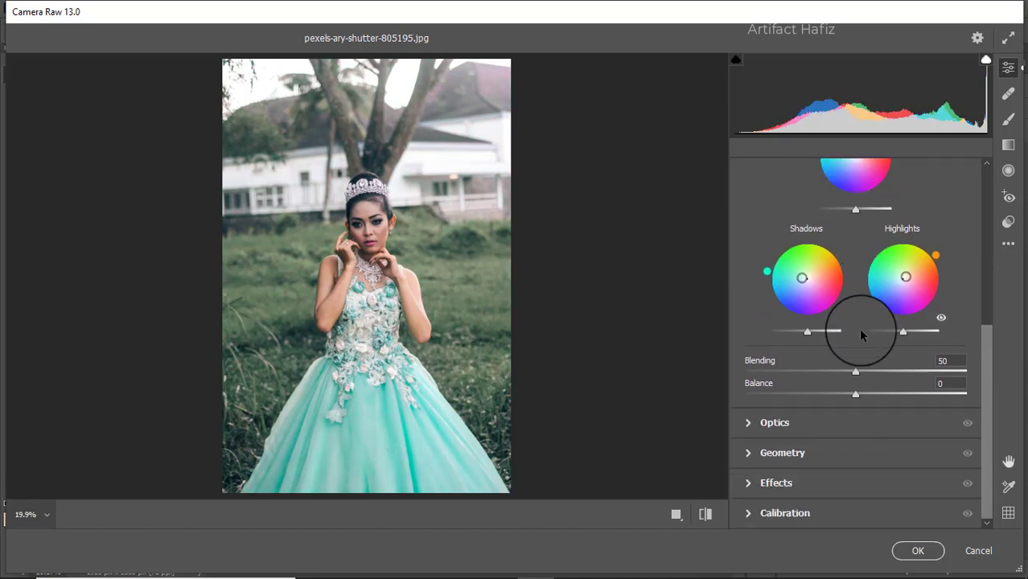
pyautogui.click(809, 481)
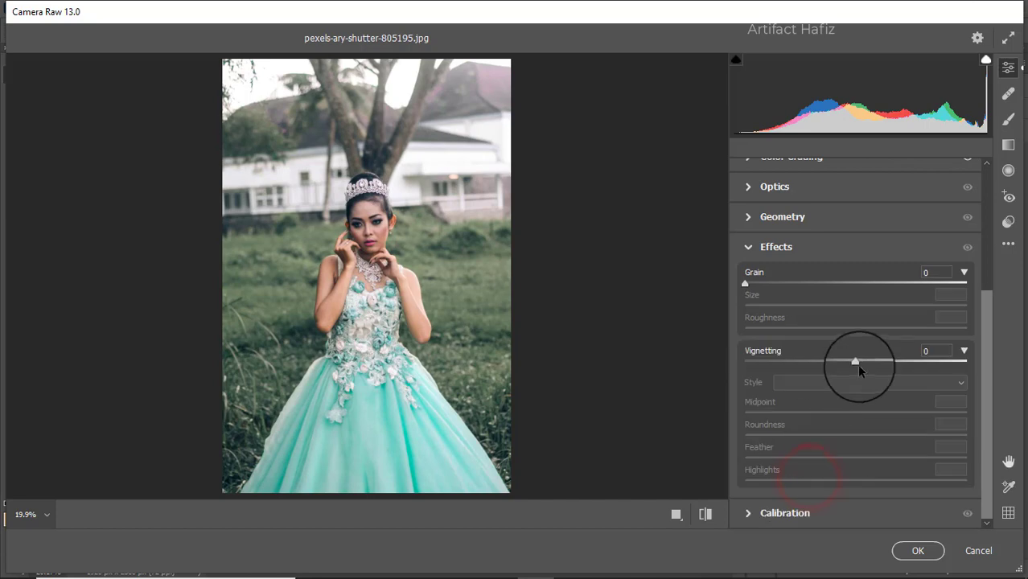
pyautogui.moveTo(858, 362); pyautogui.dragTo(834, 378)
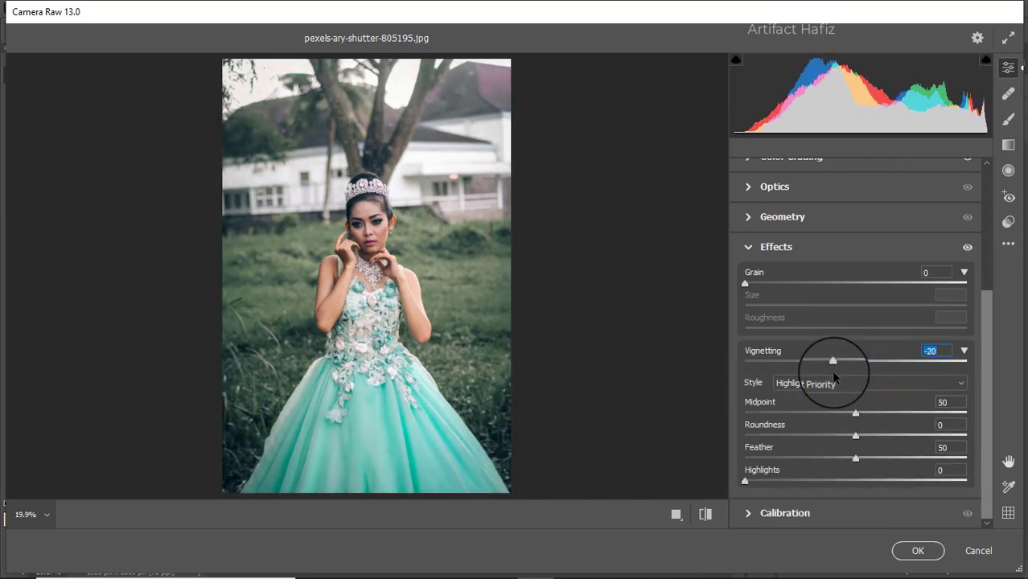
# Set the Calibration saturation to Red Primary -17, Green Primary +54 and Blue Primary +19
pyautogui.click(764, 512)
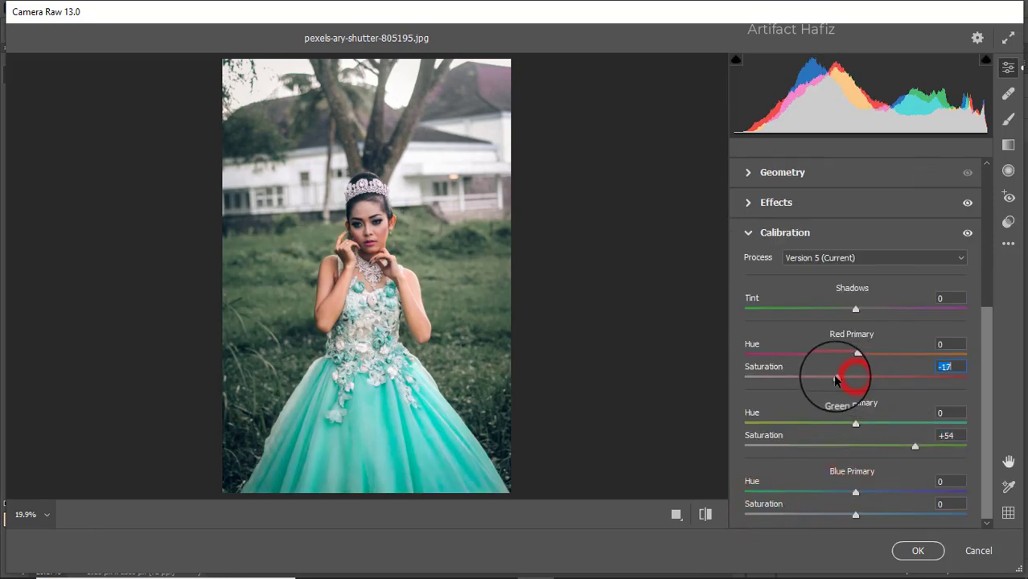
pyautogui.moveTo(856, 515); pyautogui.dragTo(879, 519)
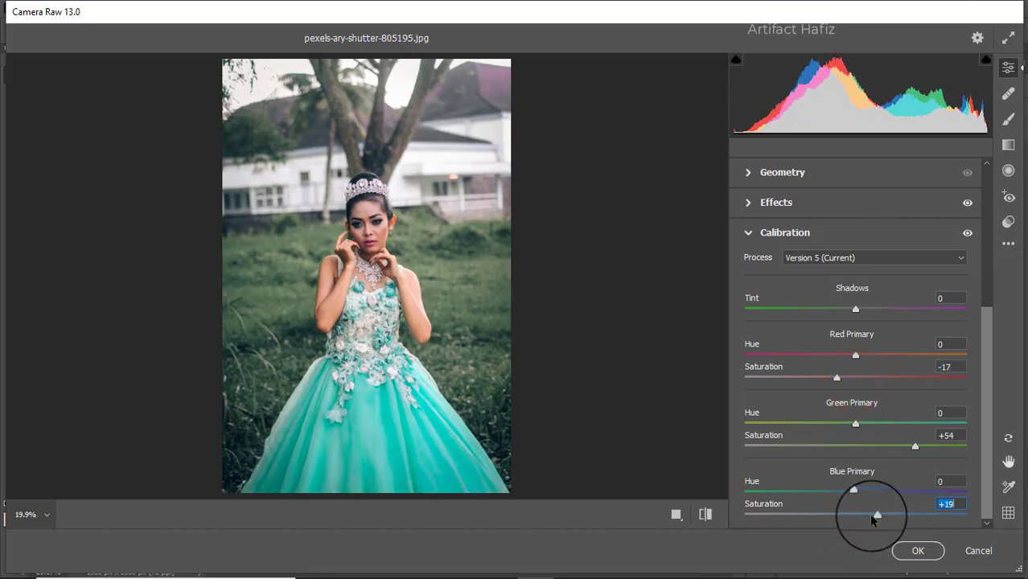
# Add a graduated filter rising from the photo's bottom edge to the subject's face, with Exposure at -0.65
pyautogui.click(1009, 144)
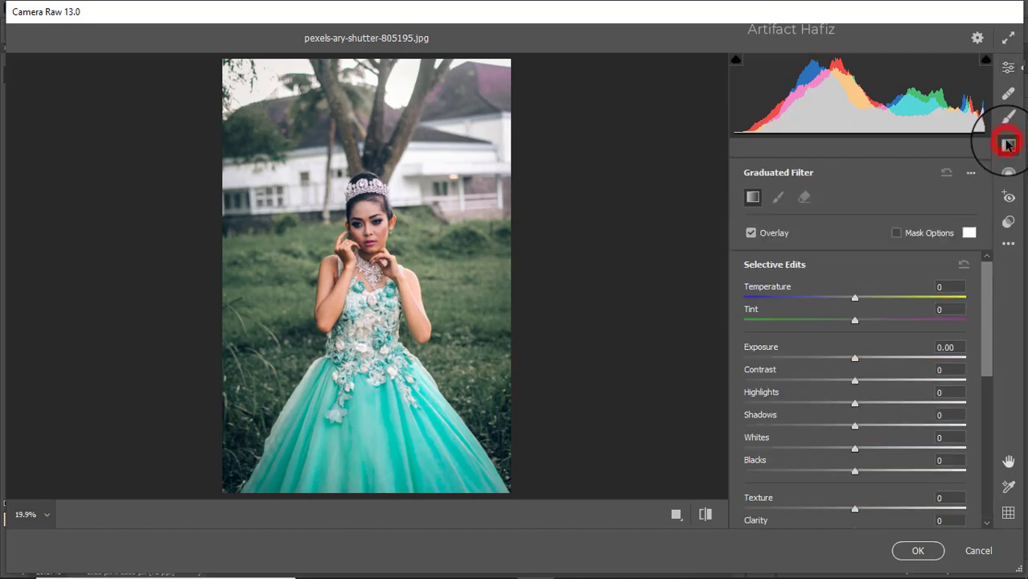
pyautogui.moveTo(364, 492); pyautogui.dragTo(363, 383)
pyautogui.click(856, 359)
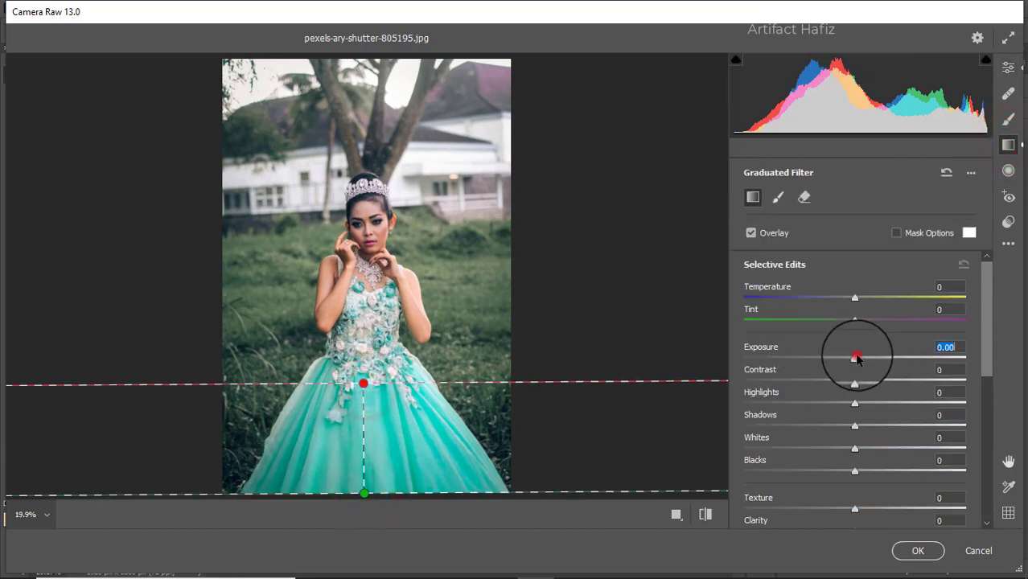
pyautogui.moveTo(856, 359); pyautogui.dragTo(809, 359)
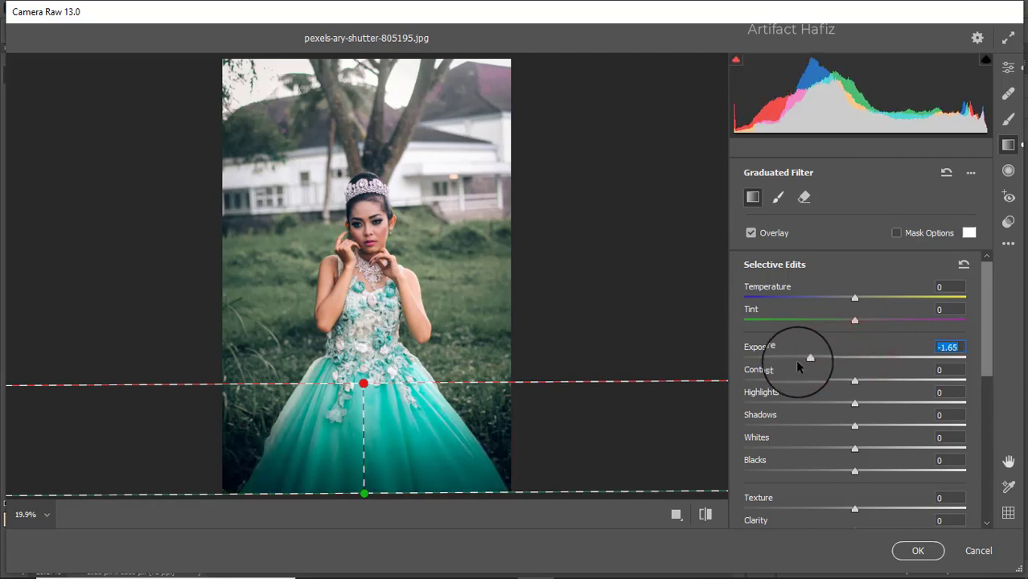
pyautogui.moveTo(364, 385); pyautogui.dragTo(363, 366)
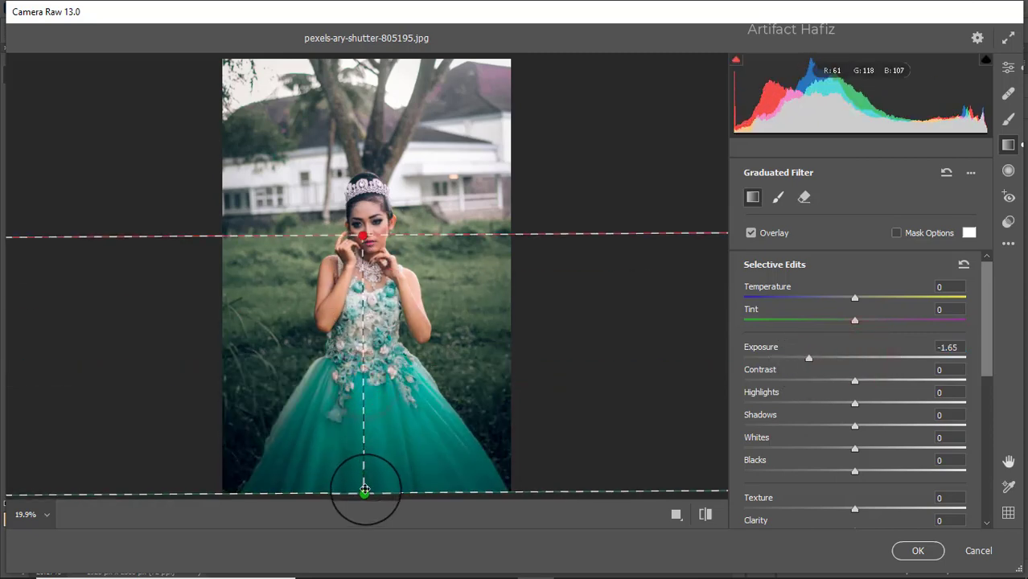
pyautogui.moveTo(808, 358); pyautogui.dragTo(835, 358)
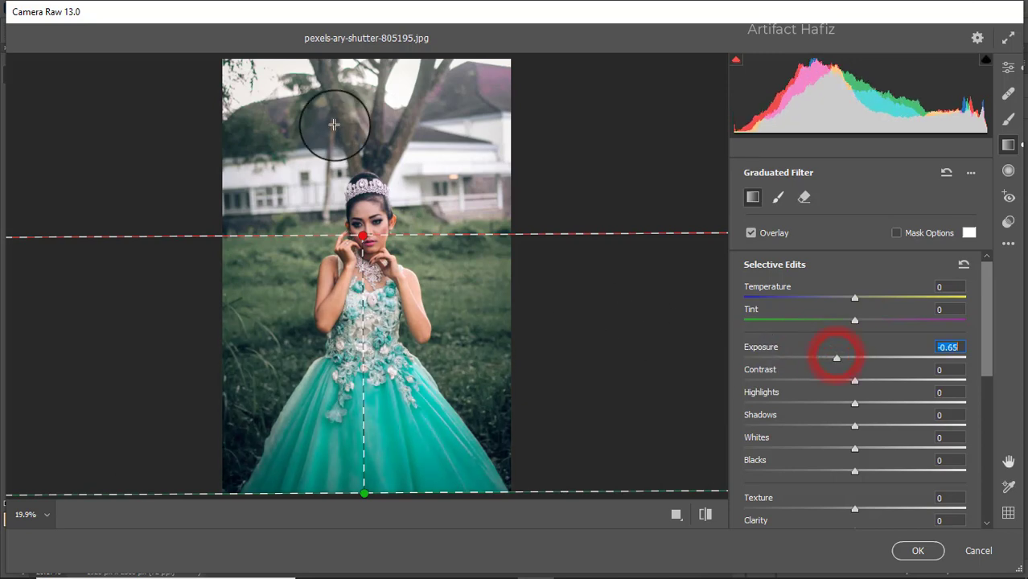
# Add a second graduated filter at Exposure -0.65, running diagonally from the top of the tree down to the photo's right edge
pyautogui.moveTo(375, 70); pyautogui.dragTo(504, 203)
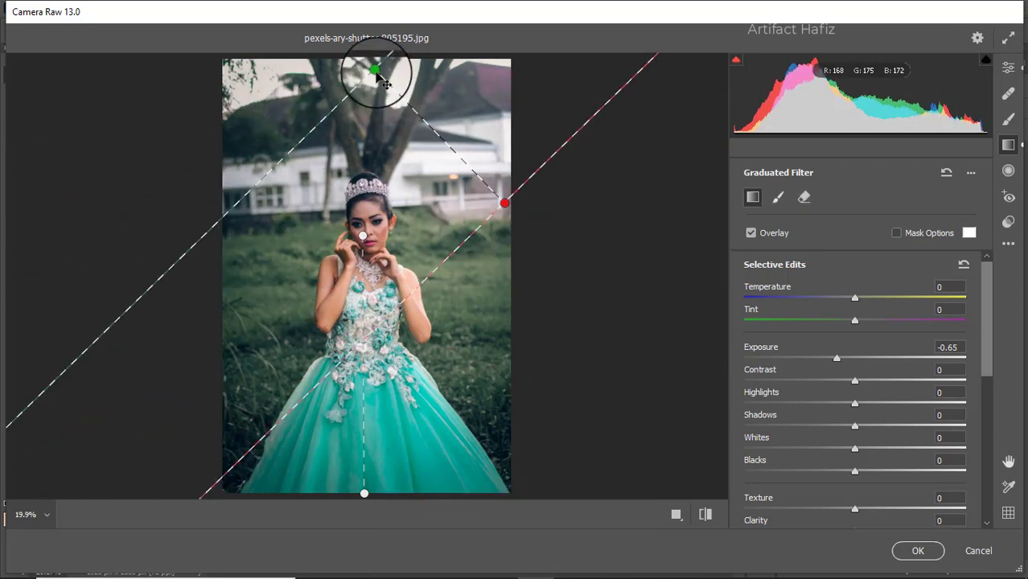
pyautogui.moveTo(375, 70); pyautogui.dragTo(328, 69)
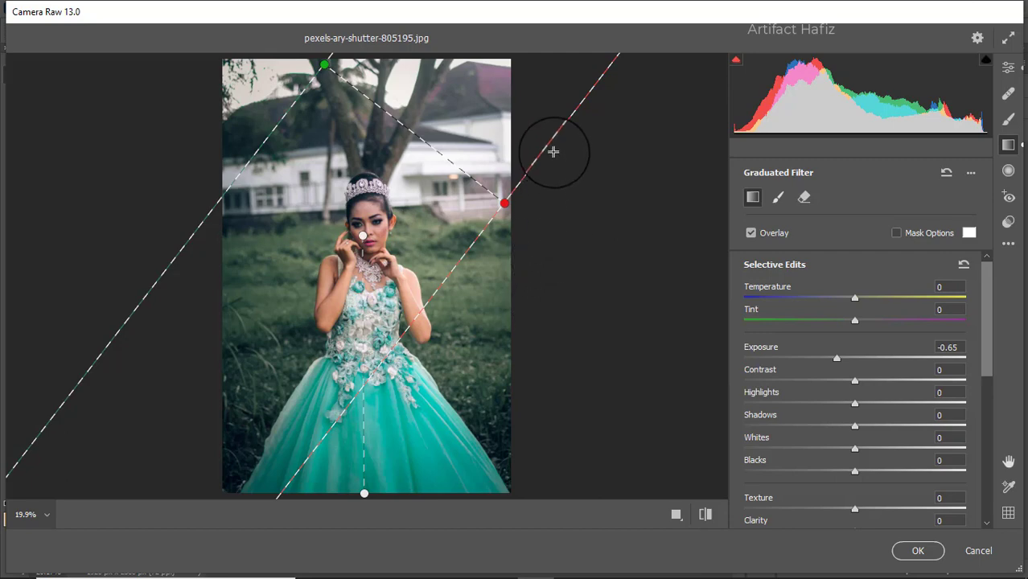
# Add a graduated filter from beyond the upper-right corner diagonally past the subject's head, with Exposure +1.75 and Temperature +24, as a warm light source
pyautogui.moveTo(546, 69); pyautogui.dragTo(391, 199)
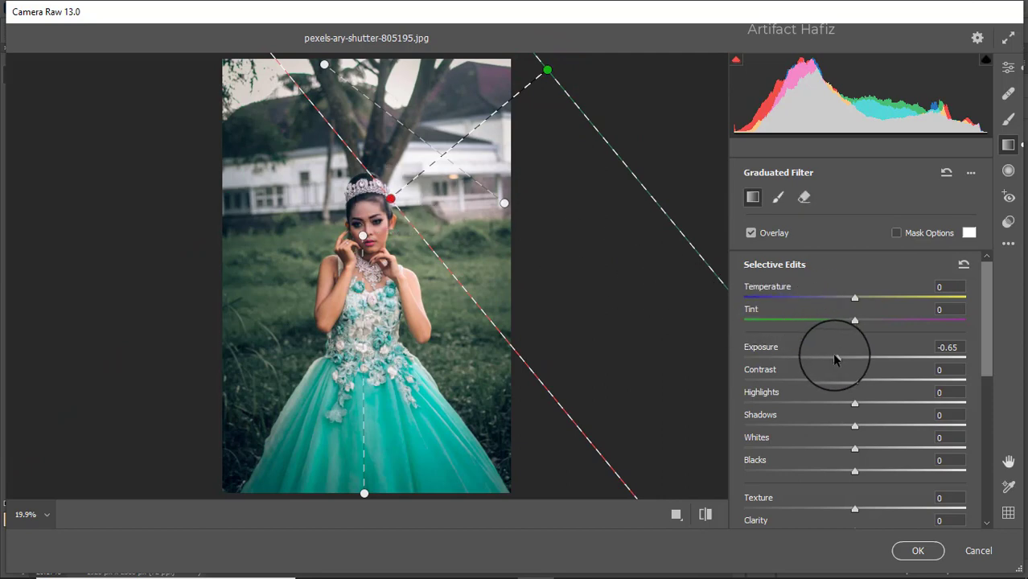
pyautogui.moveTo(837, 357); pyautogui.dragTo(922, 355)
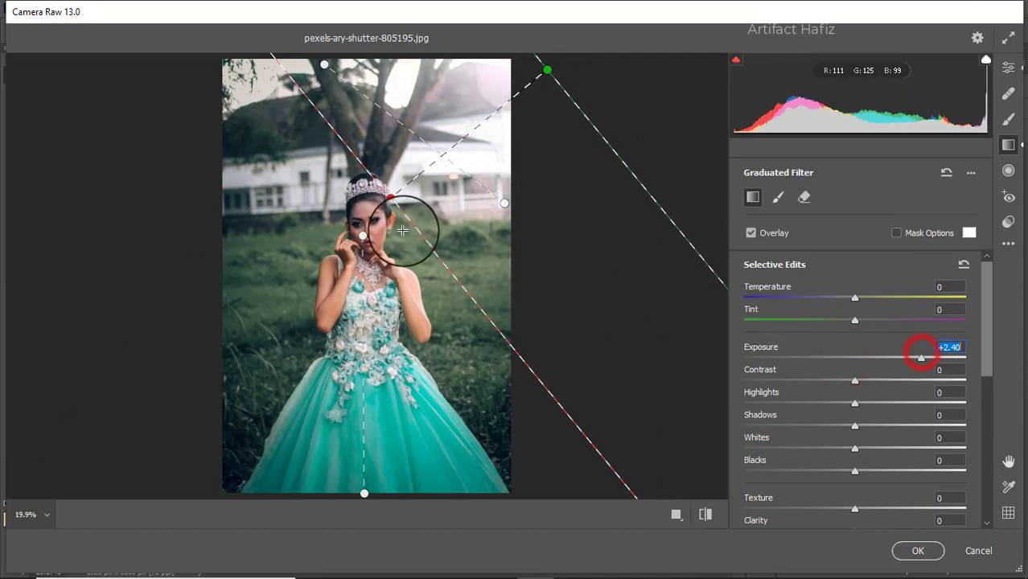
pyautogui.moveTo(391, 201); pyautogui.dragTo(284, 245)
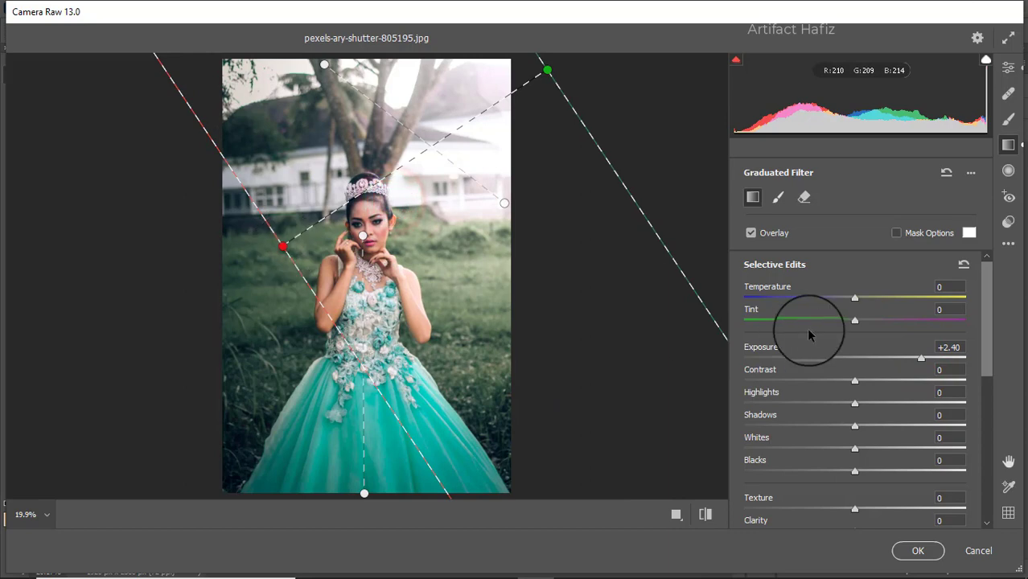
pyautogui.moveTo(856, 298); pyautogui.dragTo(884, 297)
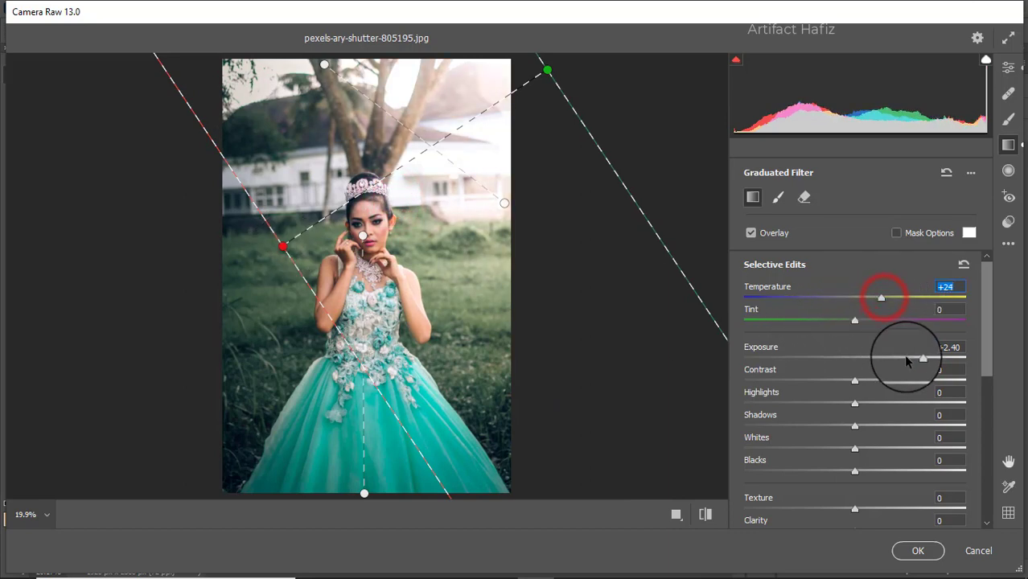
pyautogui.moveTo(921, 360)
pyautogui.mouseDown()
pyautogui.moveTo(886, 361)
pyautogui.moveTo(903, 362)
pyautogui.mouseUp()
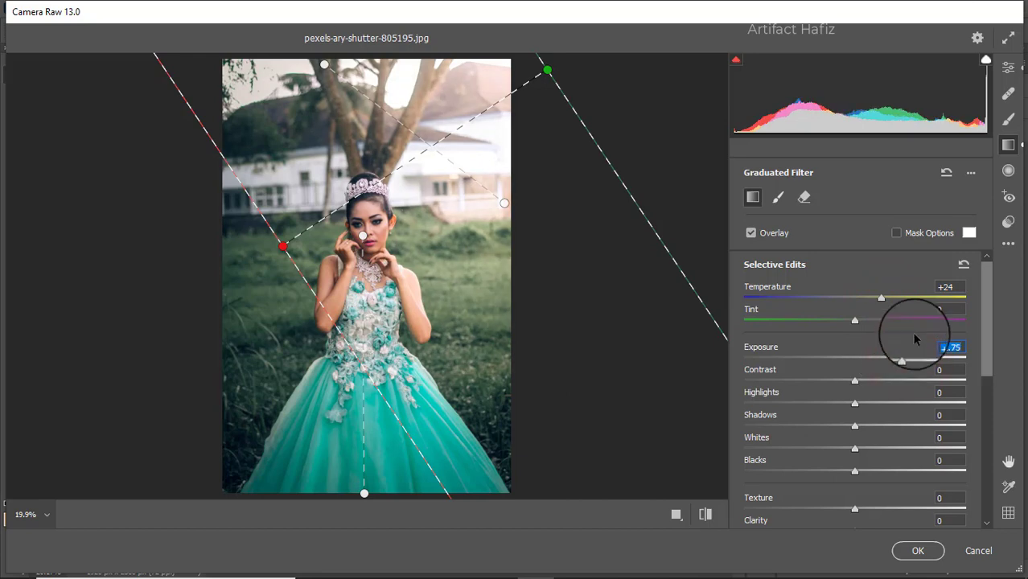
# Leave the graduated filter, compare the photo before and after side by side, and apply the Camera Raw edits
pyautogui.click(1008, 68)
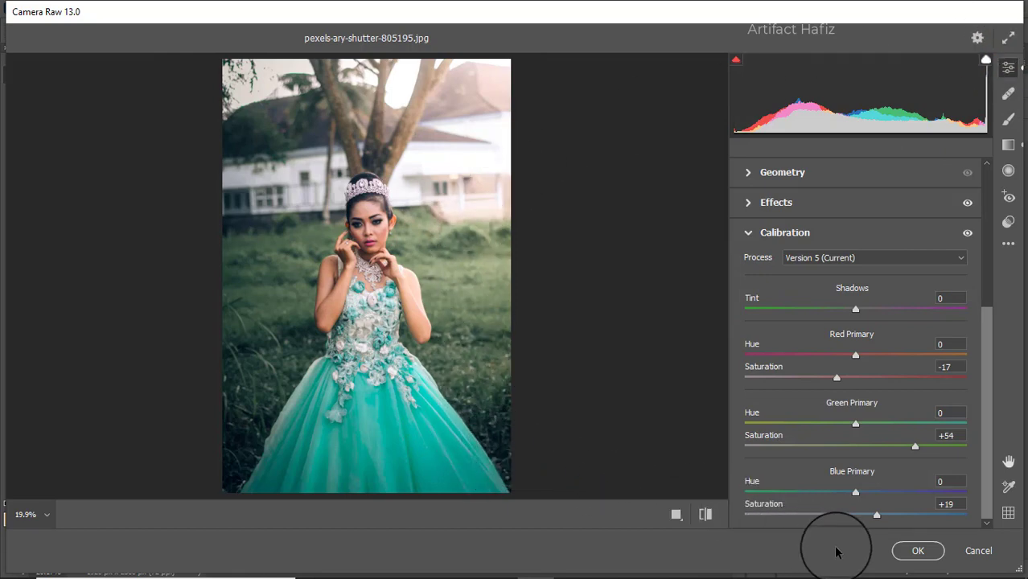
pyautogui.click(675, 516)
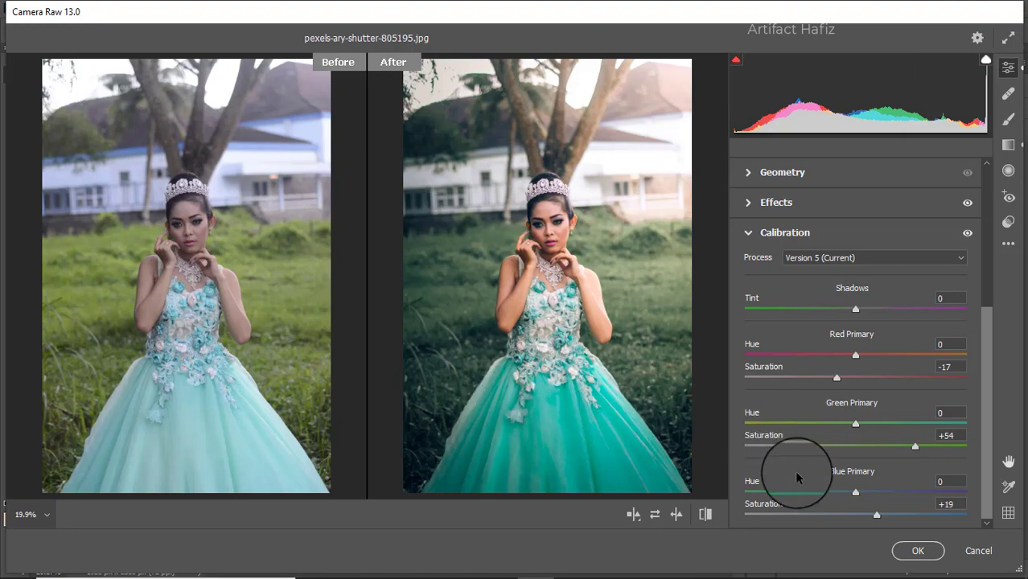
pyautogui.click(917, 553)
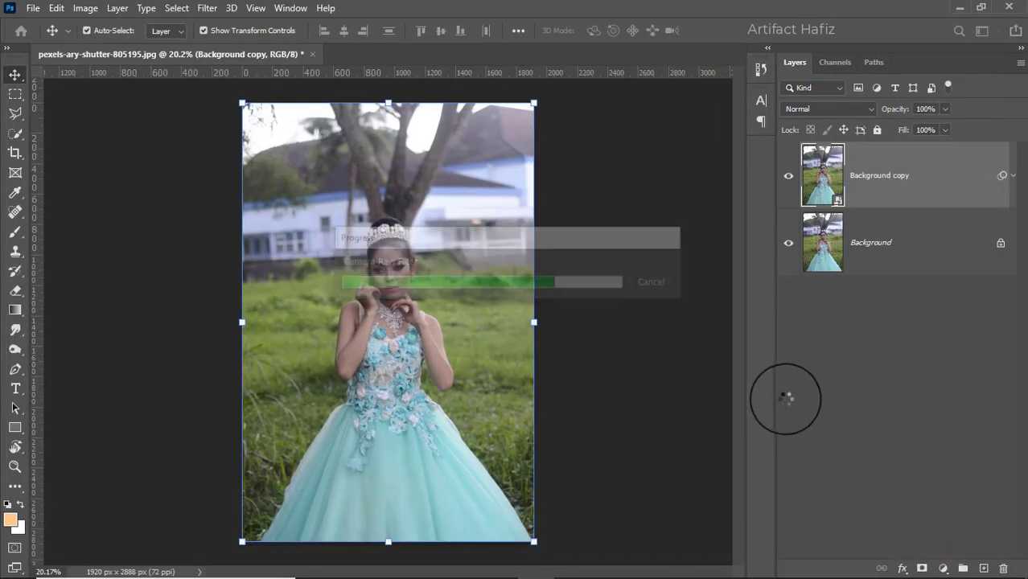
# Toggle the Background copy layer's visibility to compare the graded photo with the original
pyautogui.click(788, 175)
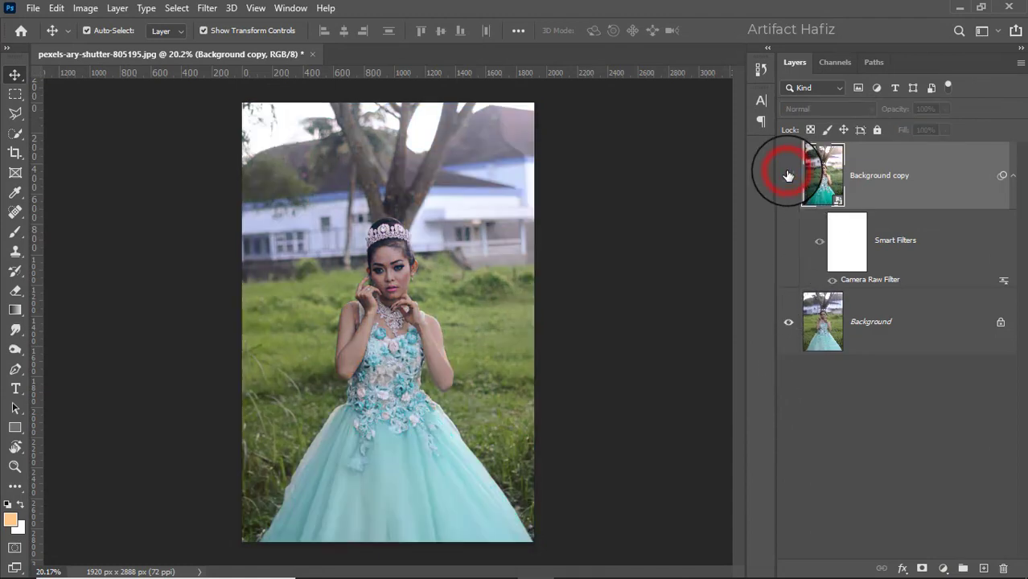
pyautogui.click(788, 175)
pyautogui.click(788, 175)
pyautogui.click(788, 174)
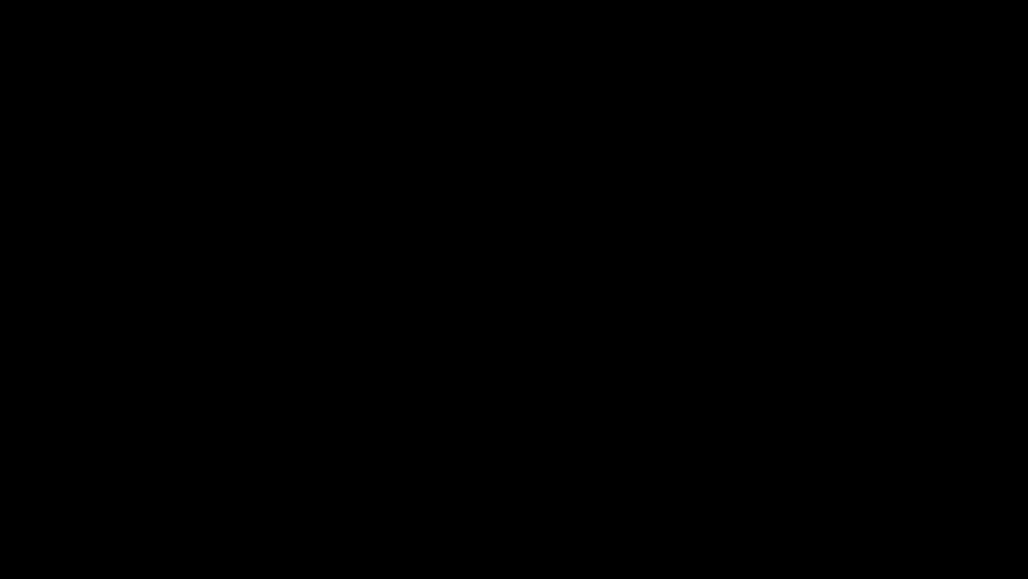